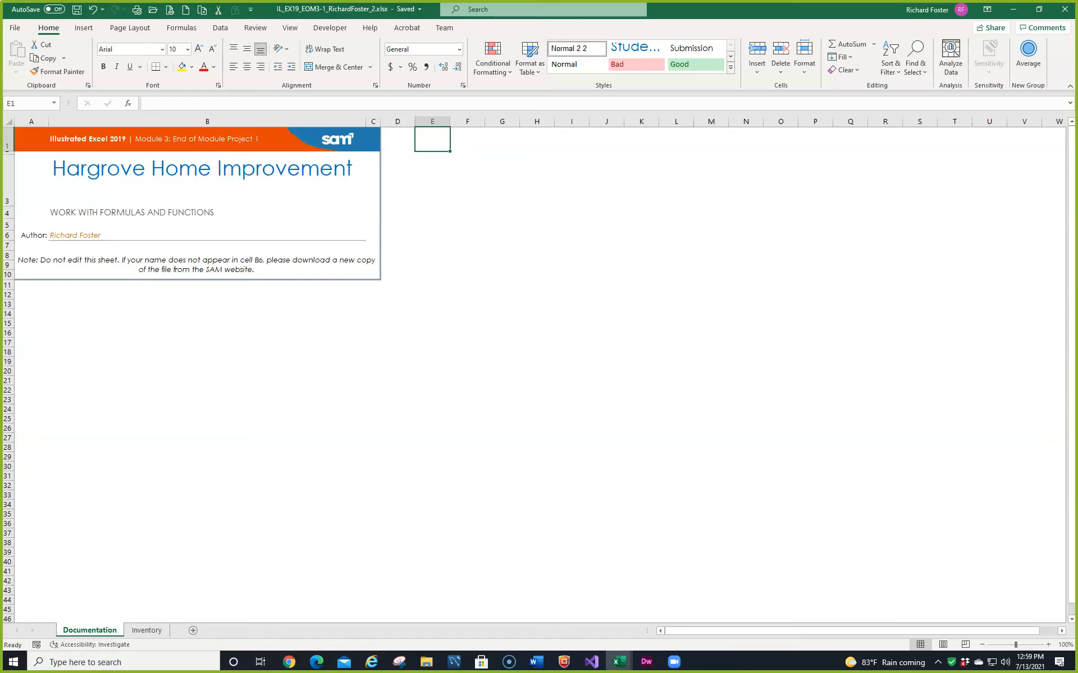
Step: On the Inventory sheet, enter the date 5/5/2021 in B3 using the DATE function with year 2021, month 5 and day 5
left_click(145, 631)
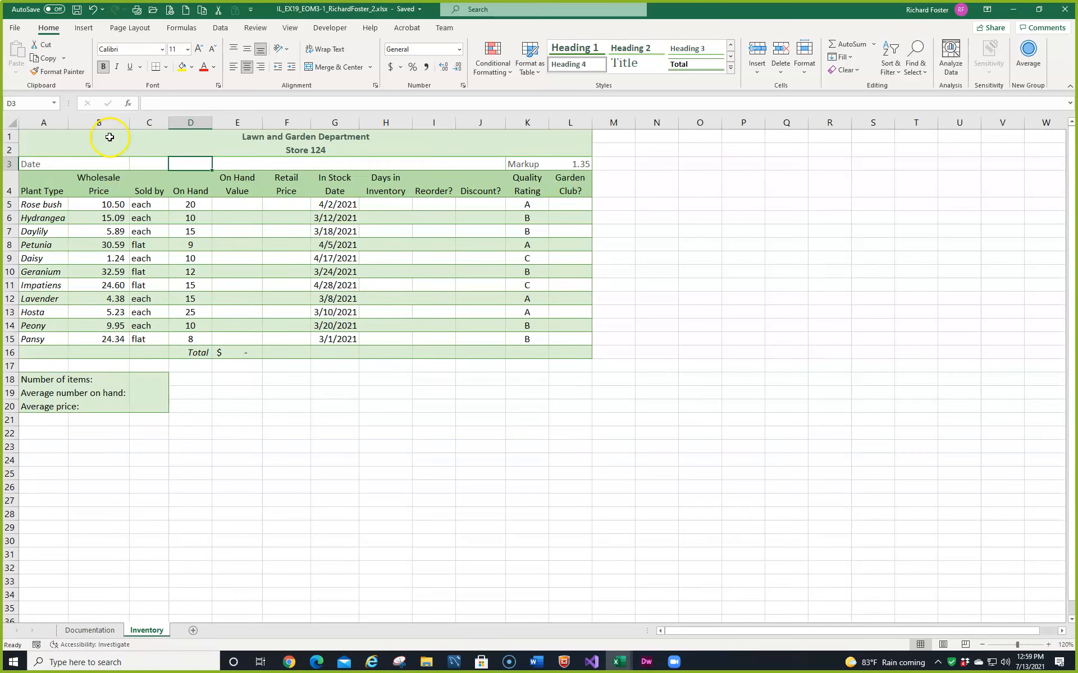
left_click(110, 164)
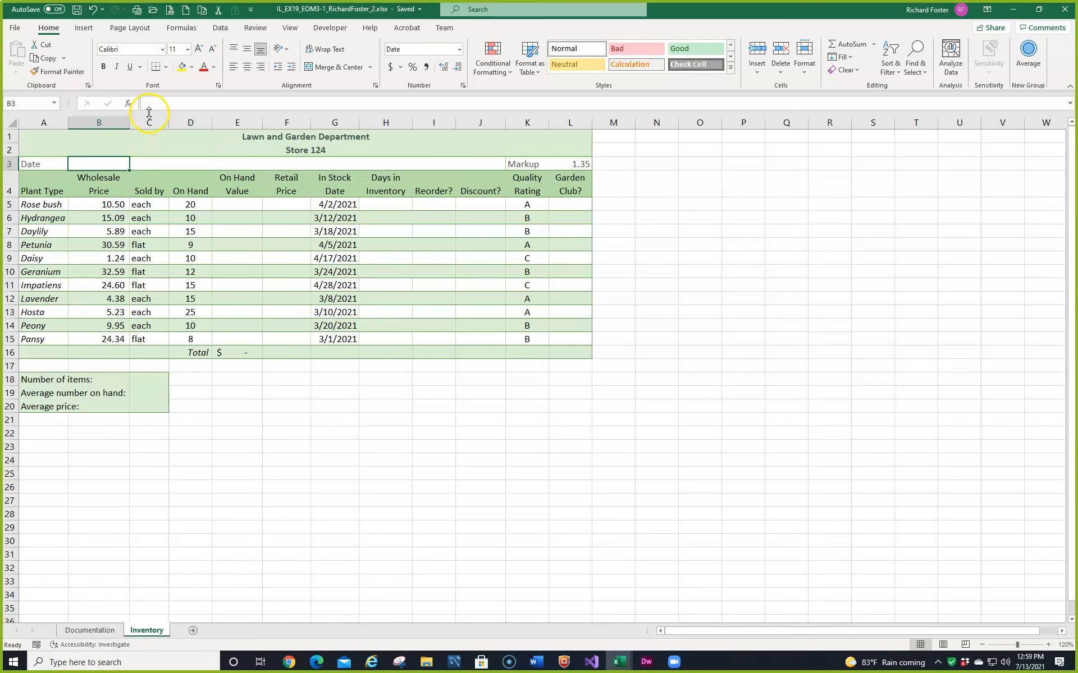
left_click(127, 103)
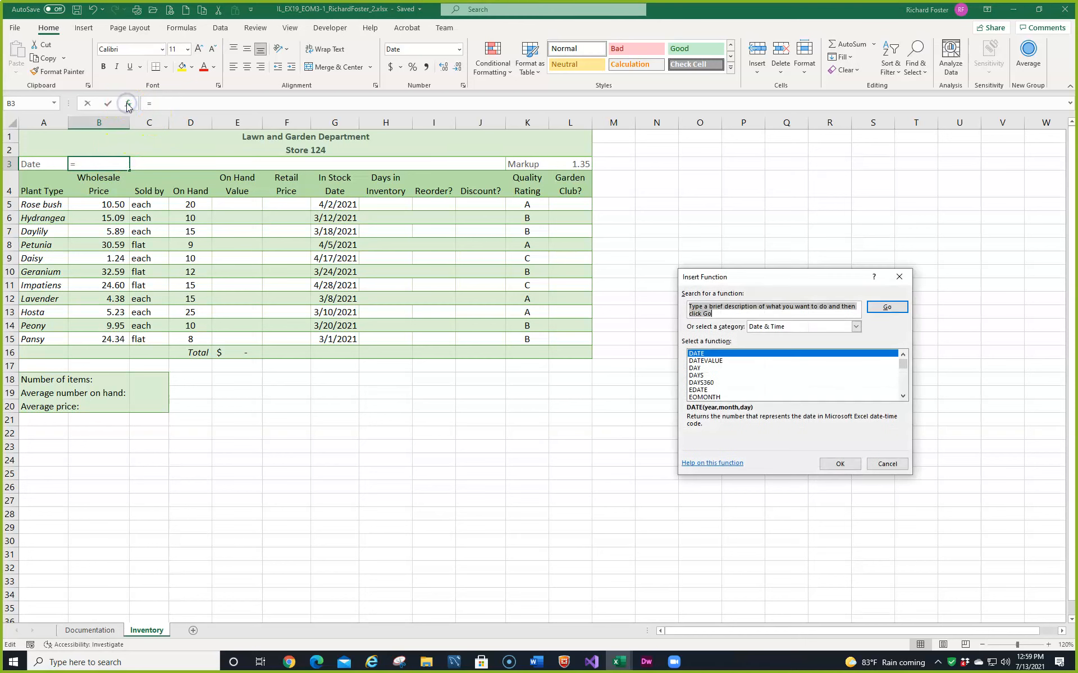
left_click(715, 358)
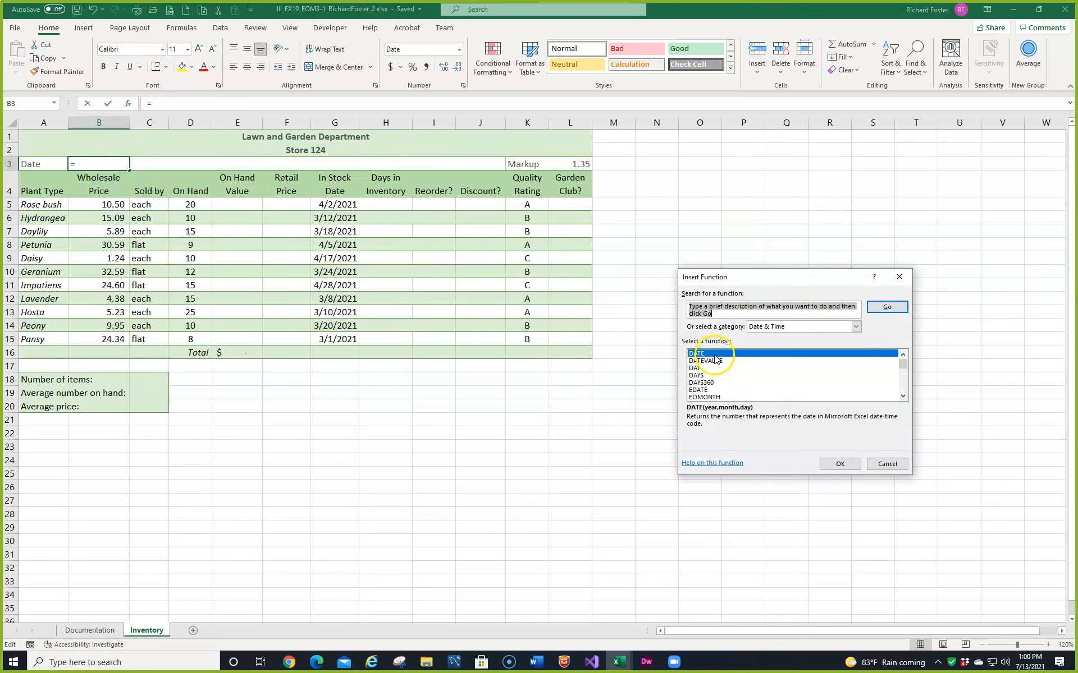
left_click(712, 354)
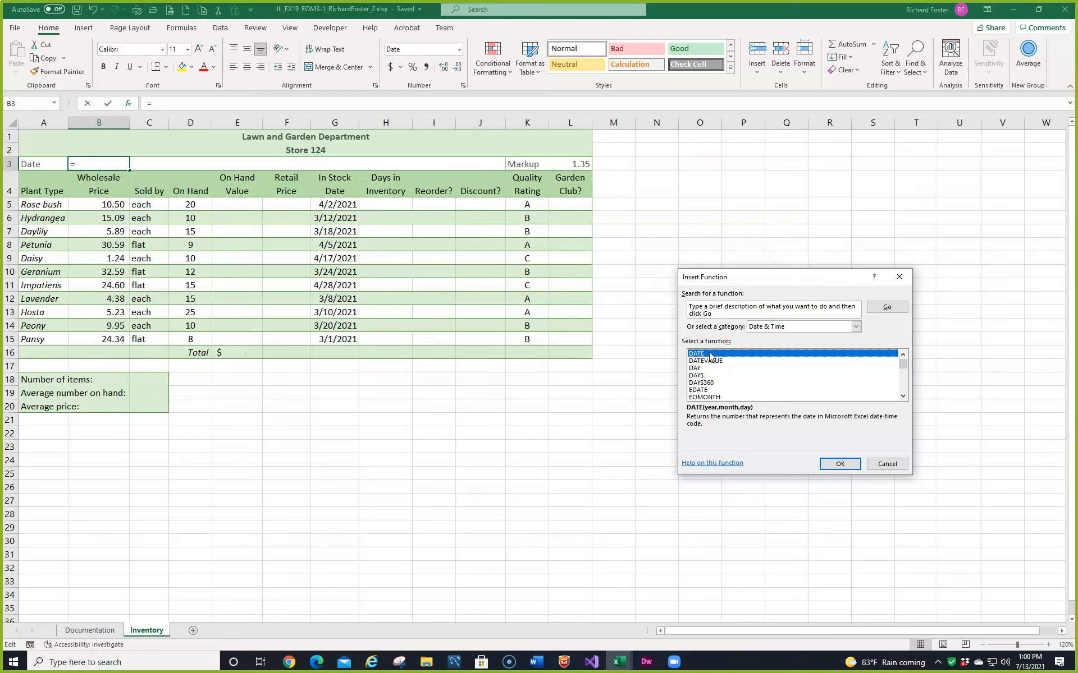
double_click(710, 354)
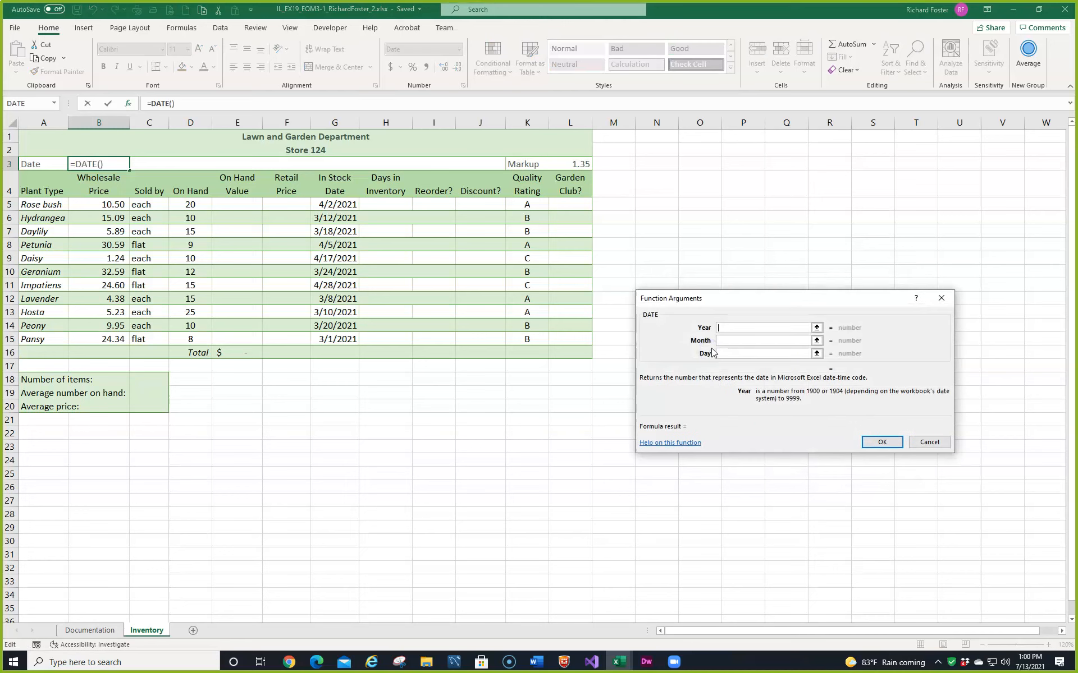
type("2021")
key("Tab")
type("5")
key("Tab")
type("5")
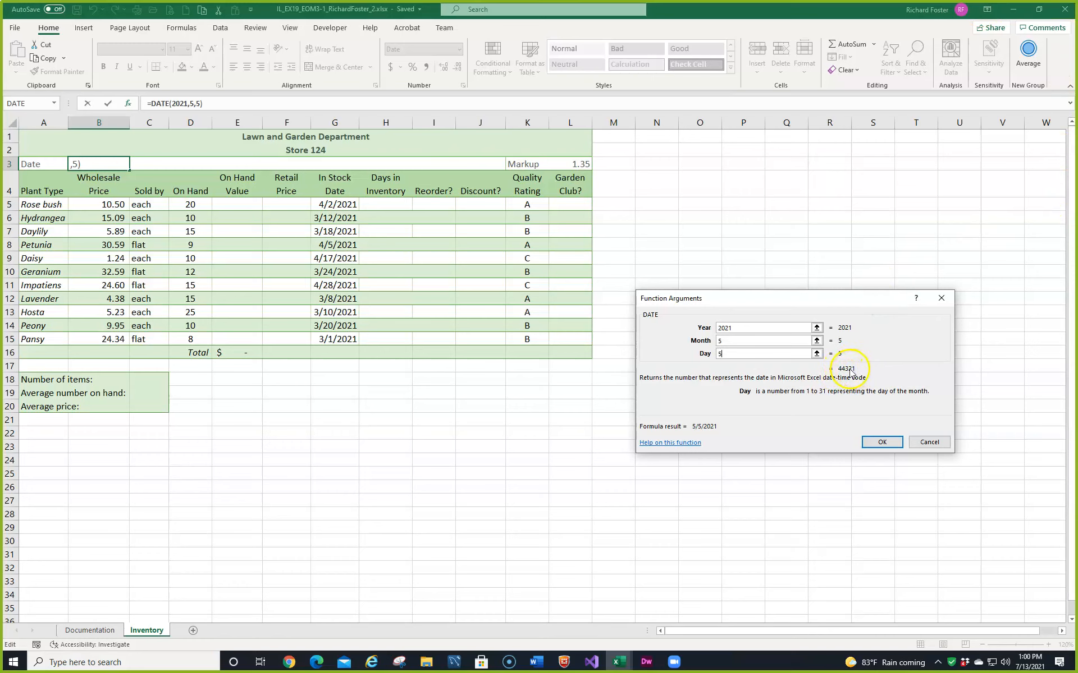
left_click(879, 442)
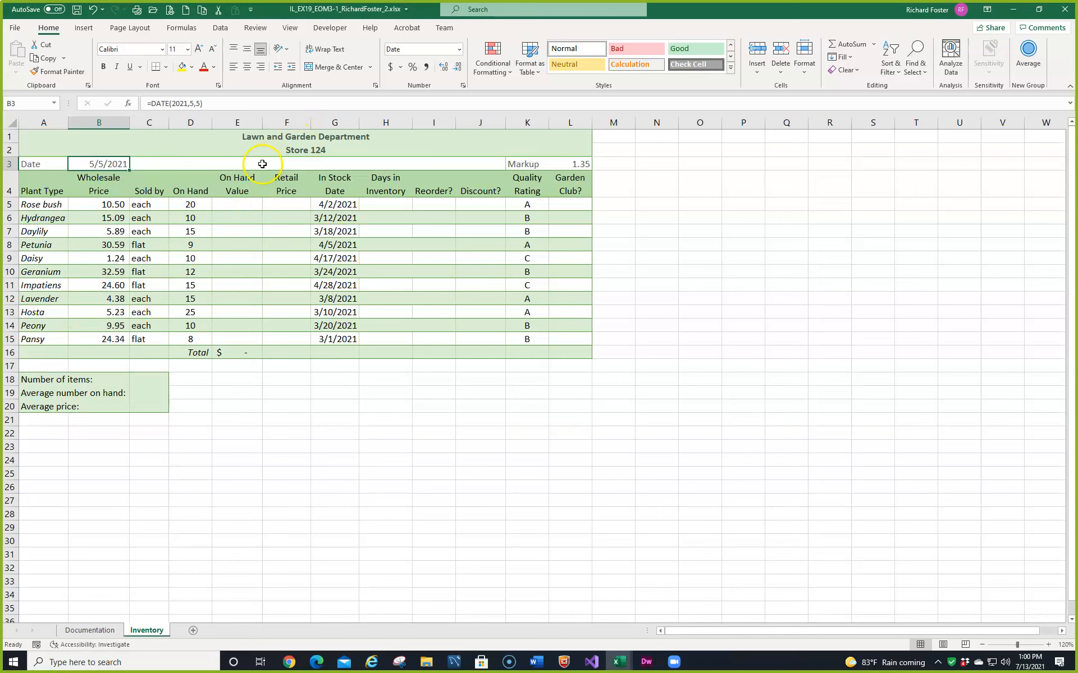
Step: Enter the formula =B5*$L$3 in E5, the Rose bush's On Hand Value cell
left_click(232, 204)
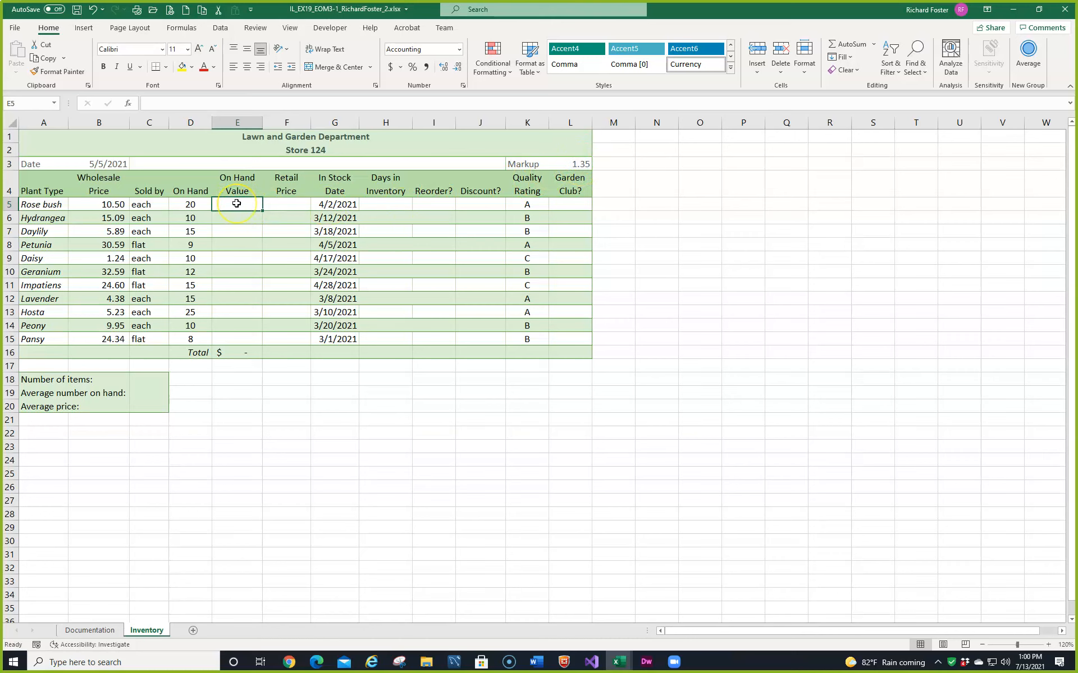
type("=")
left_click(108, 204)
left_click(571, 164)
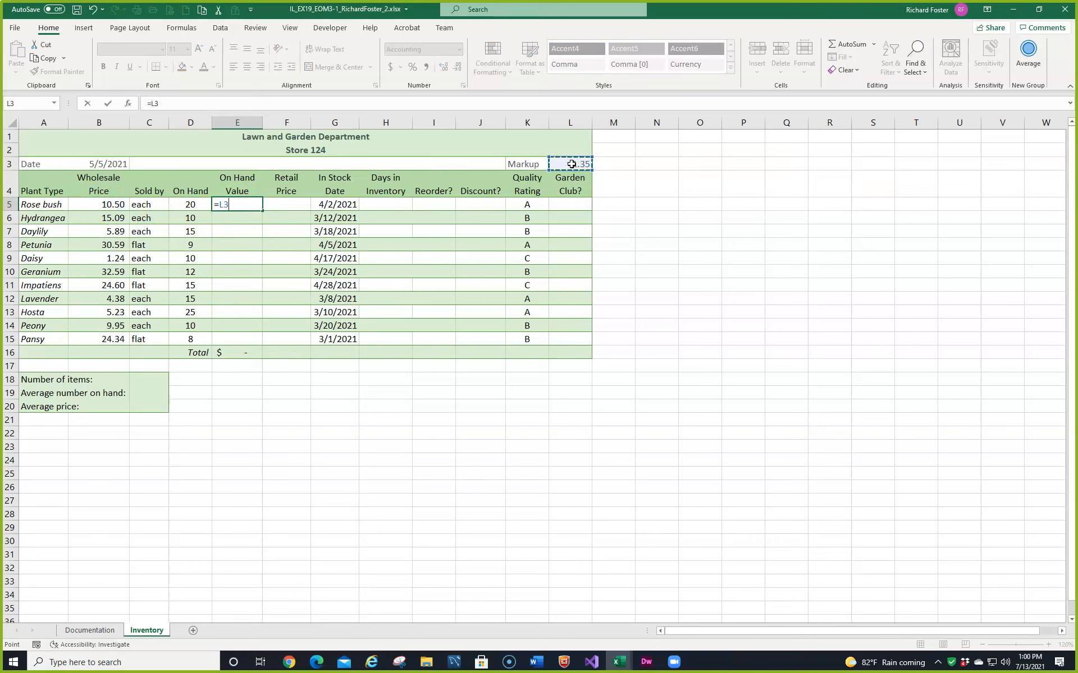
left_click(112, 205)
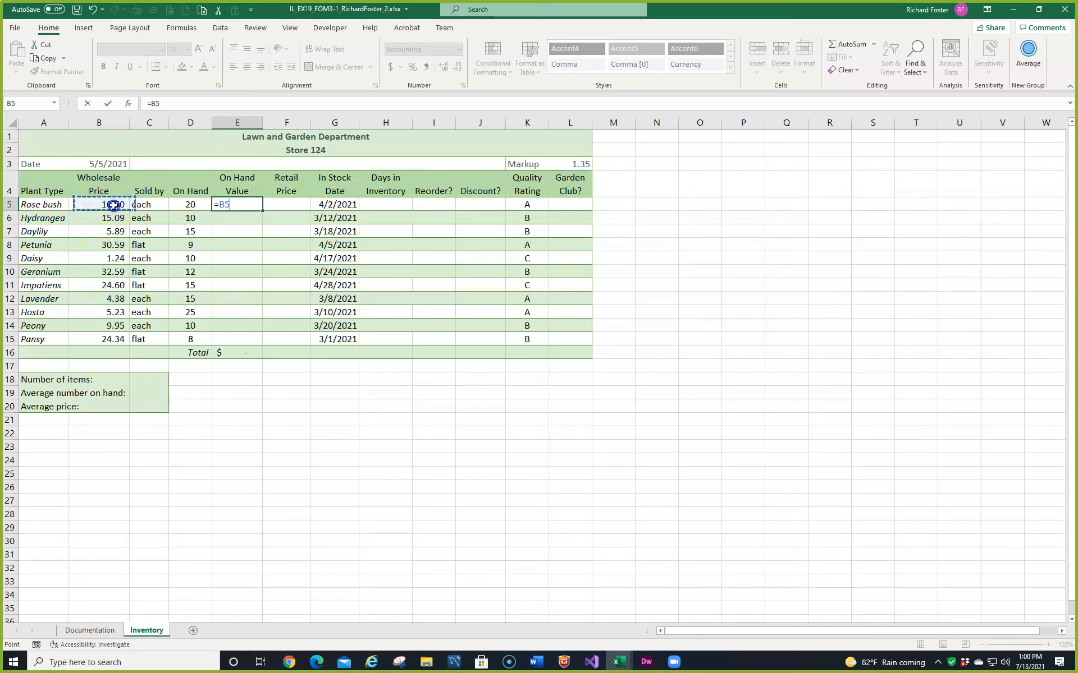
type("*")
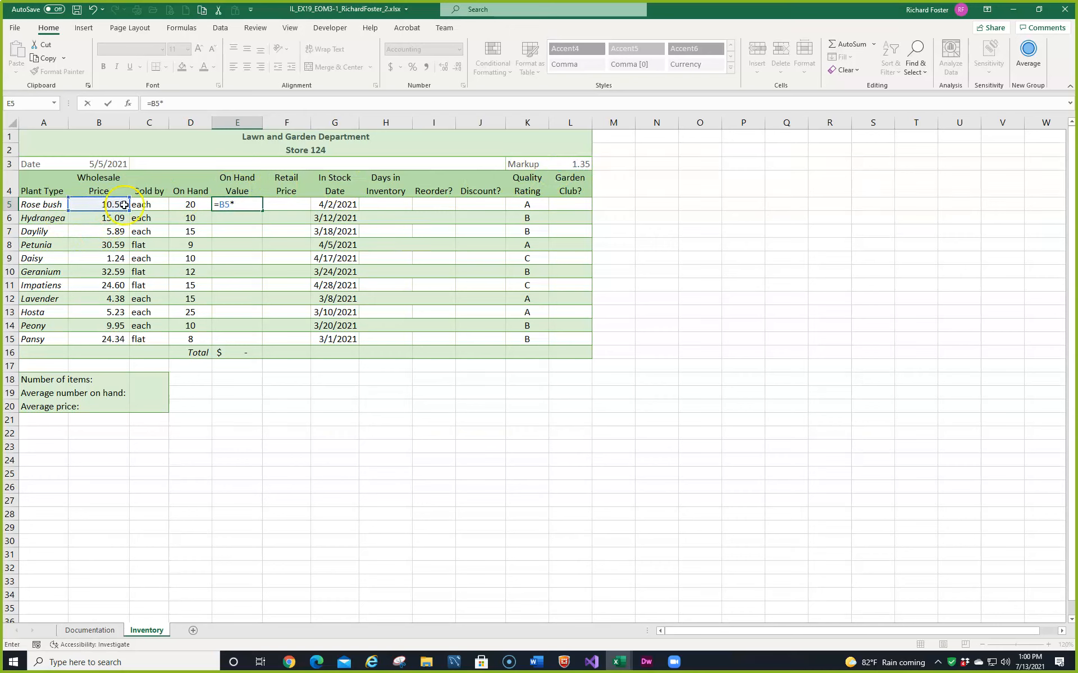
left_click(570, 165)
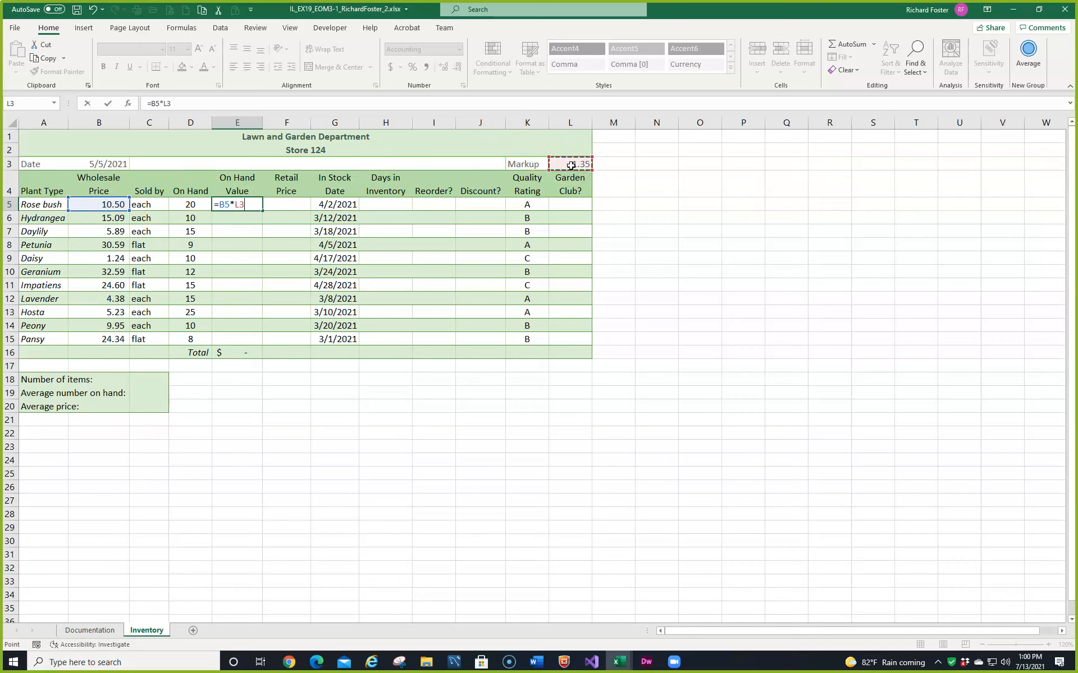
key("F4")
key("Return")
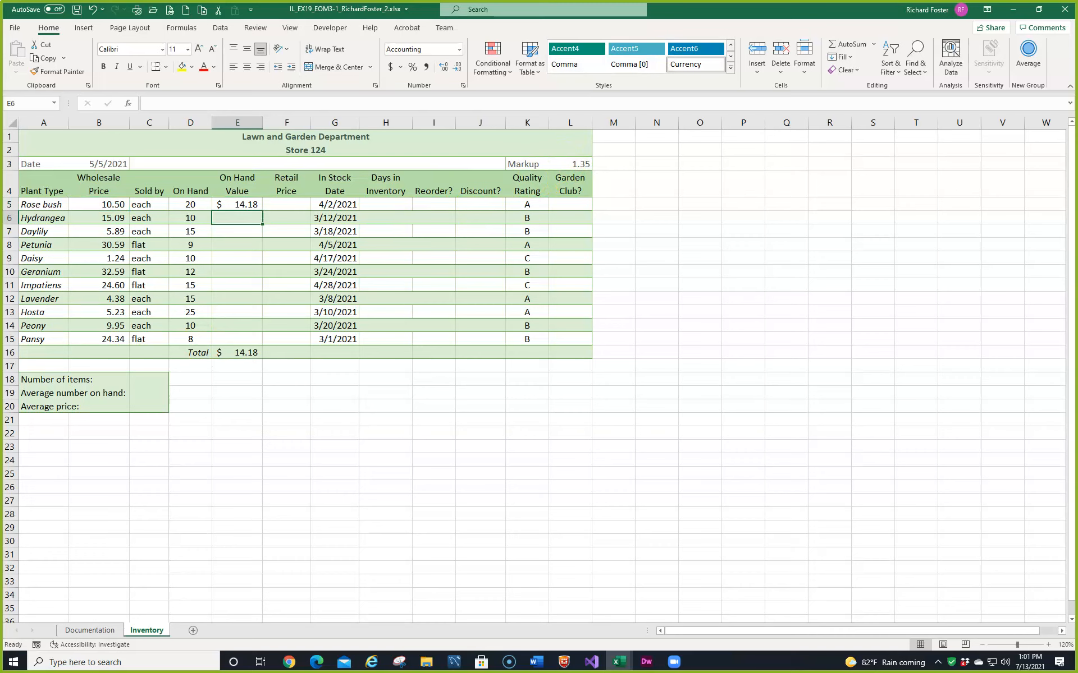
Step: Fill the formula =B5*$L$3 from E5 down through E15 without formatting
left_click(238, 203)
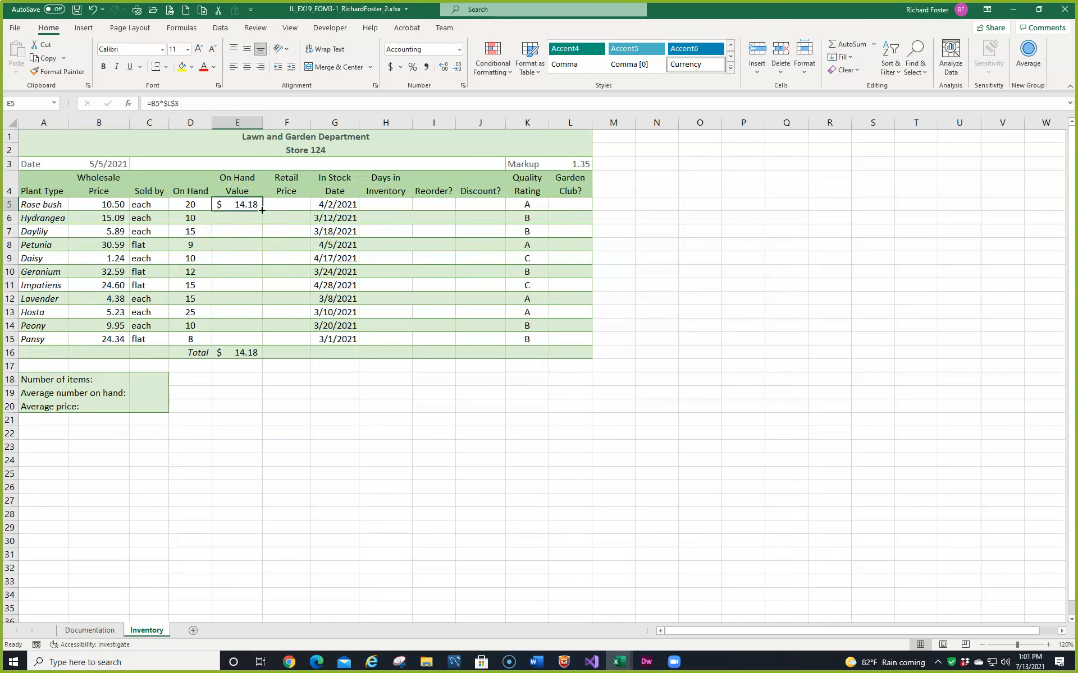
left_click_drag(262, 210, 274, 346)
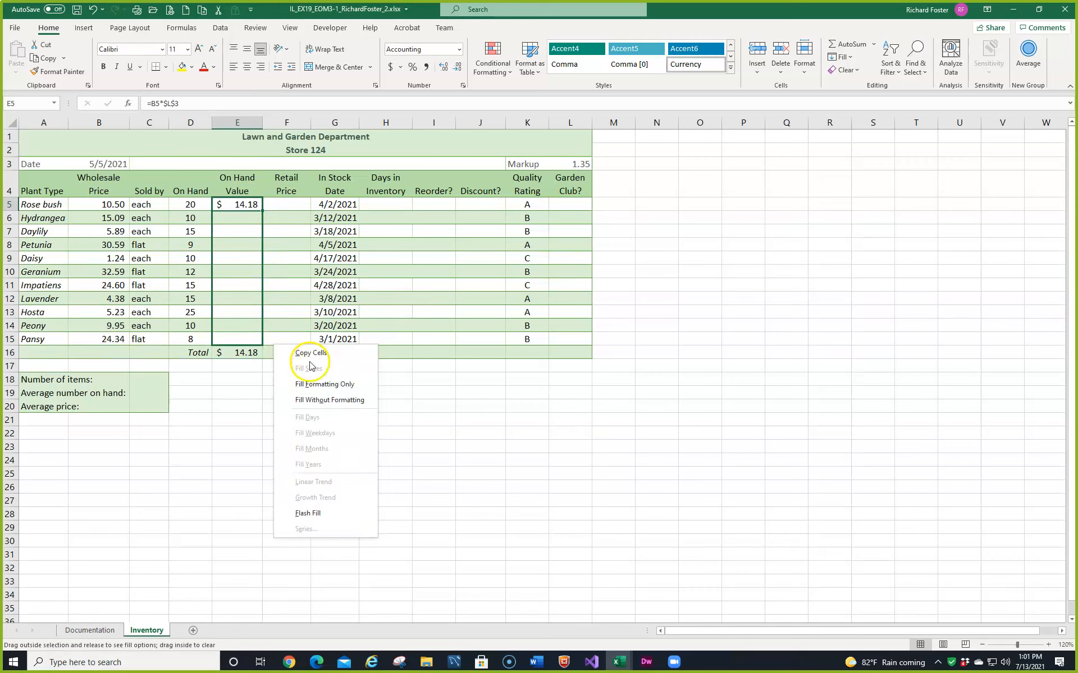
left_click(320, 401)
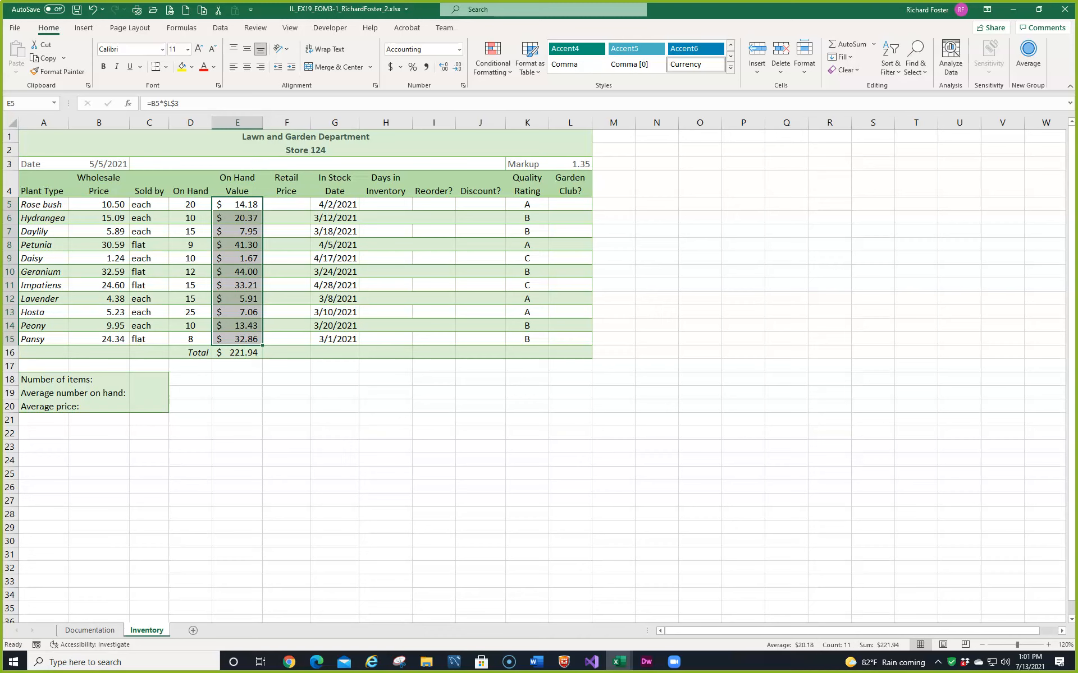
left_click(280, 206)
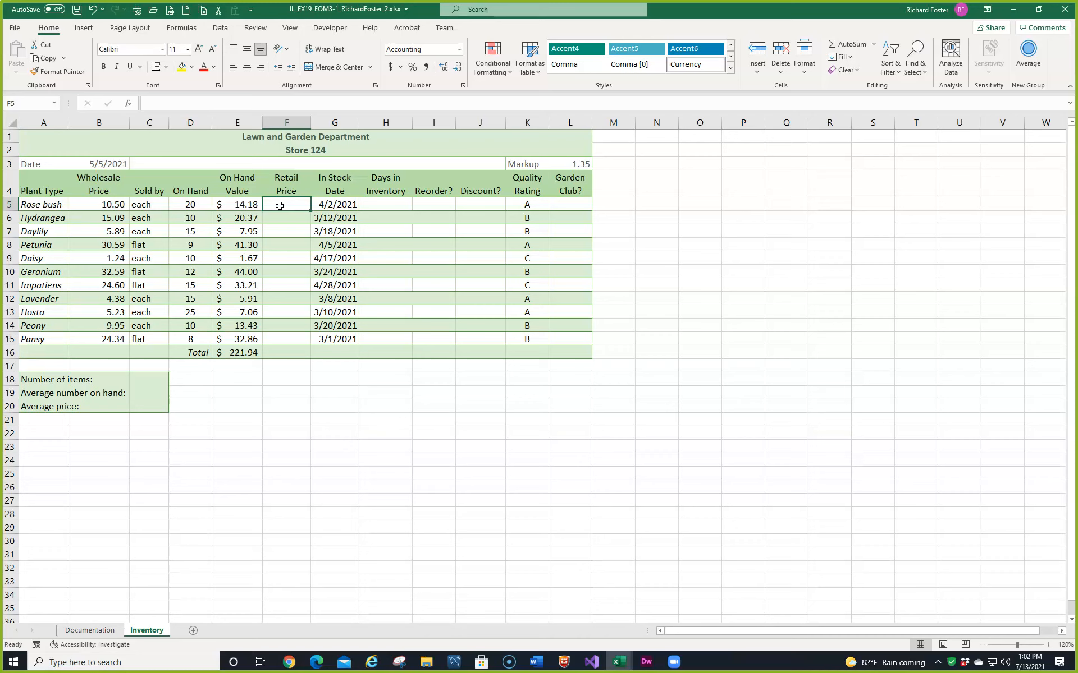
Step: Replace the On Hand Value formula in E5 with =D5*B5, multiplying quantity on hand by wholesale price
left_click(245, 204)
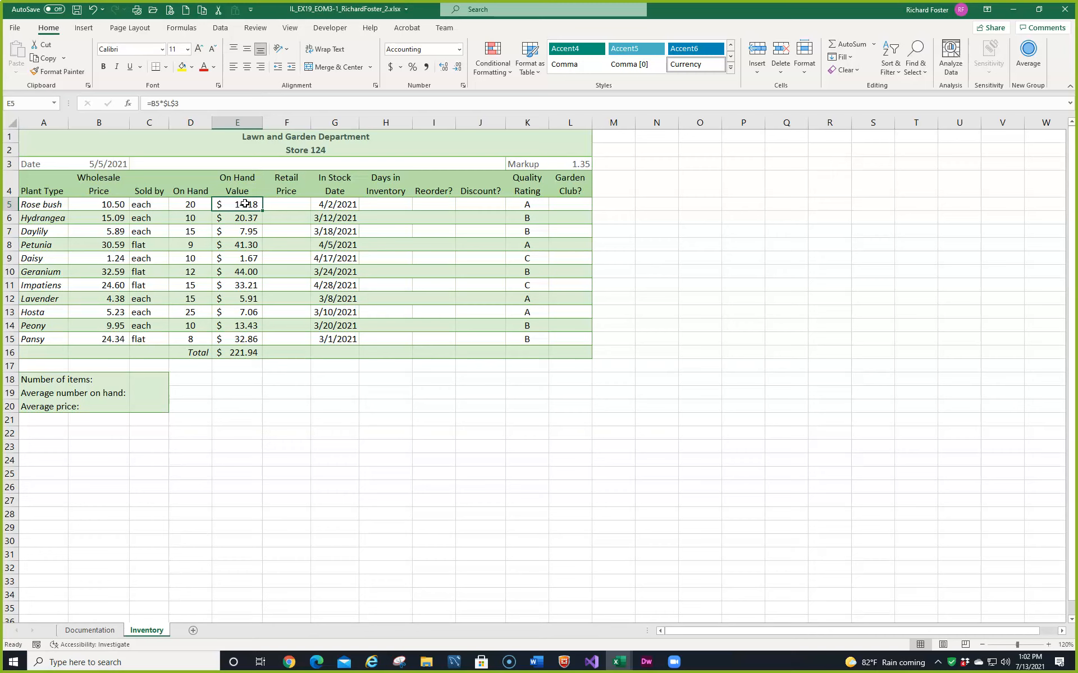
type("=")
left_click(193, 205)
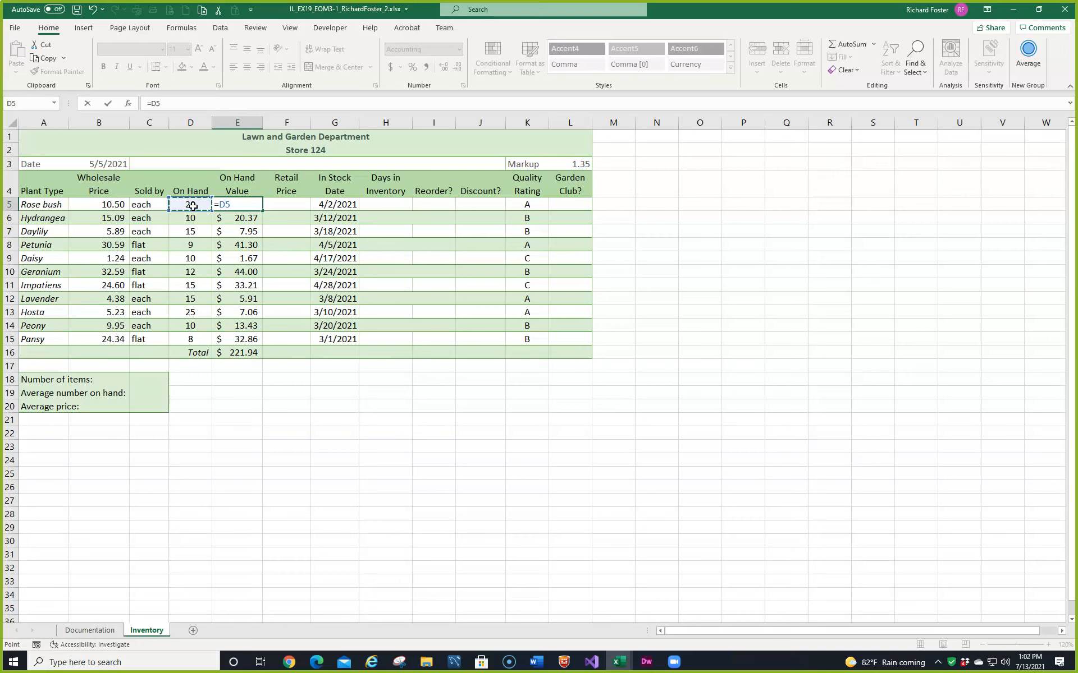
type("*")
left_click(112, 205)
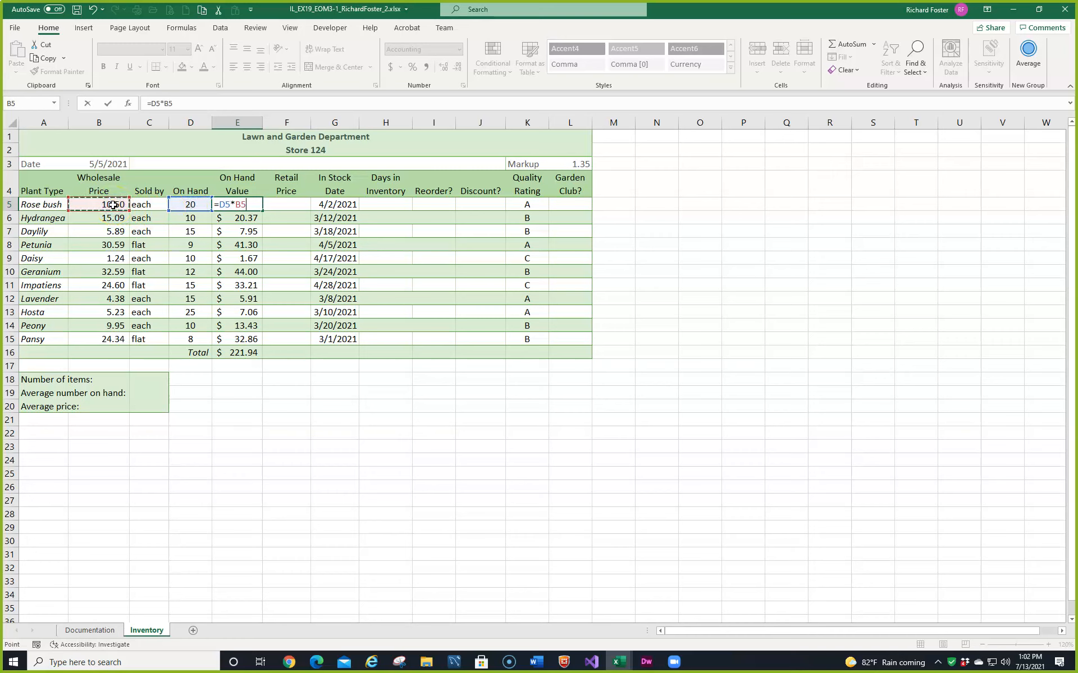
key("Return")
Step: Fill the On Hand Value formula from E5 down through E15 without formatting
left_click(261, 209)
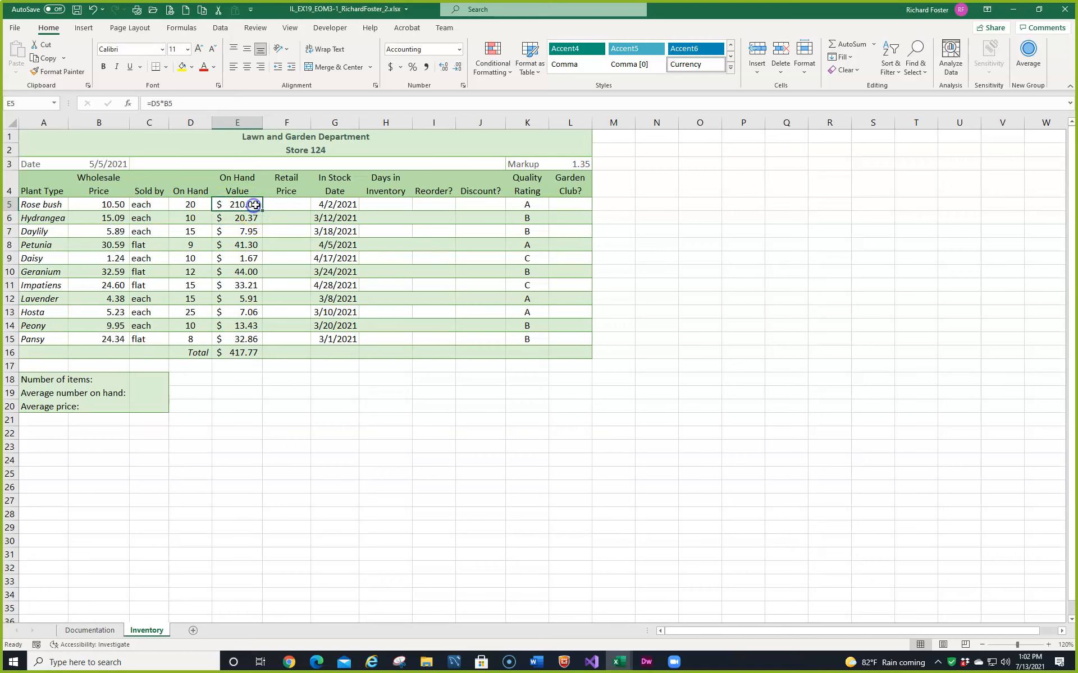
left_click_drag(263, 212, 271, 343)
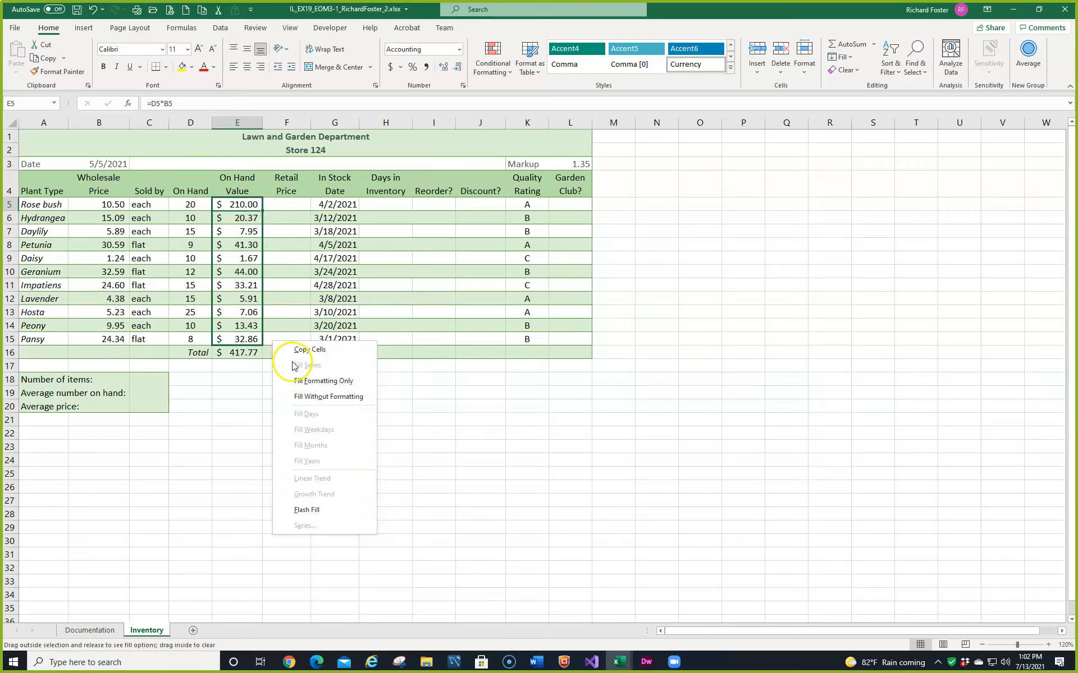
left_click(314, 396)
Step: Enter the Retail Price formula =B5*$L$3 in F5, with an absolute reference to the markup cell
left_click(276, 207)
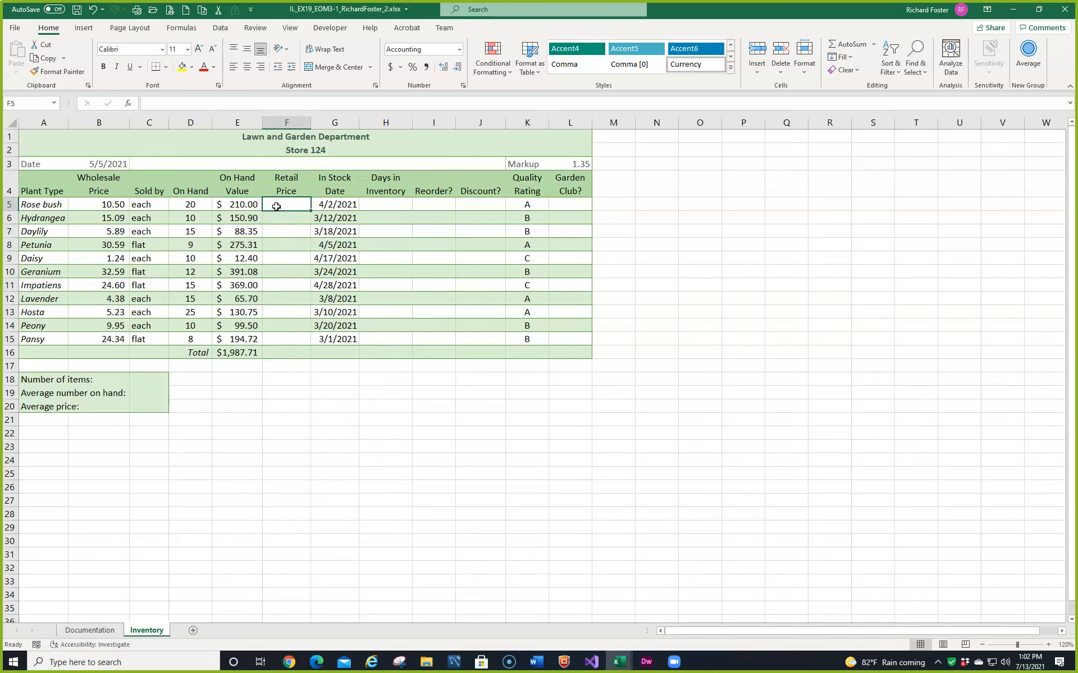
type("=")
left_click(106, 204)
left_click(108, 207)
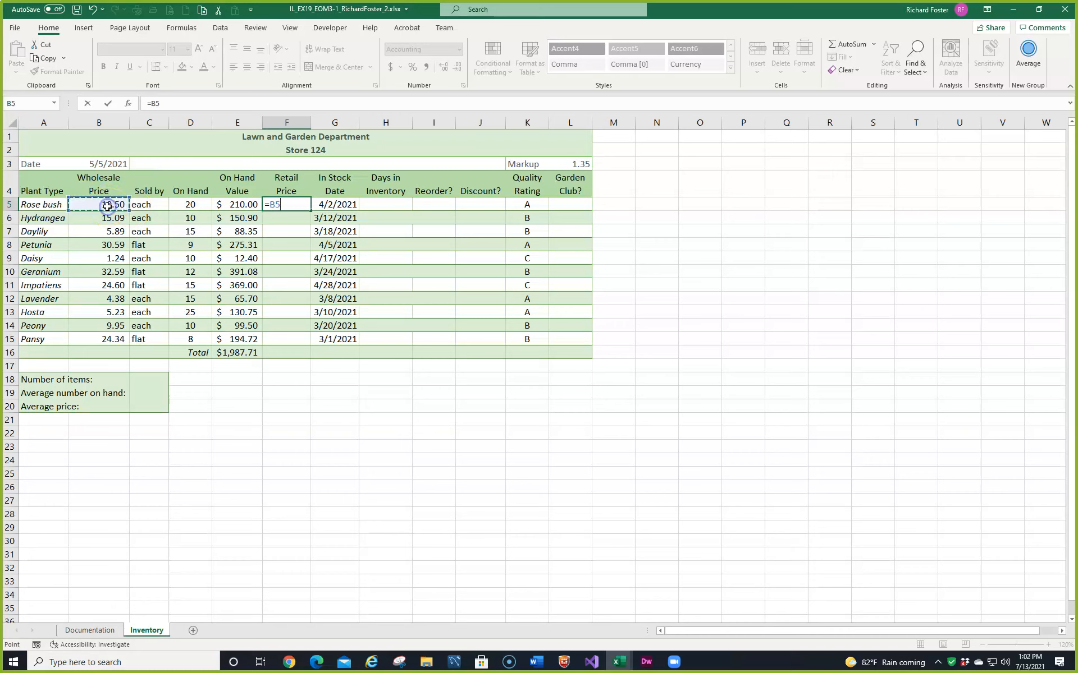
type("*")
left_click(572, 164)
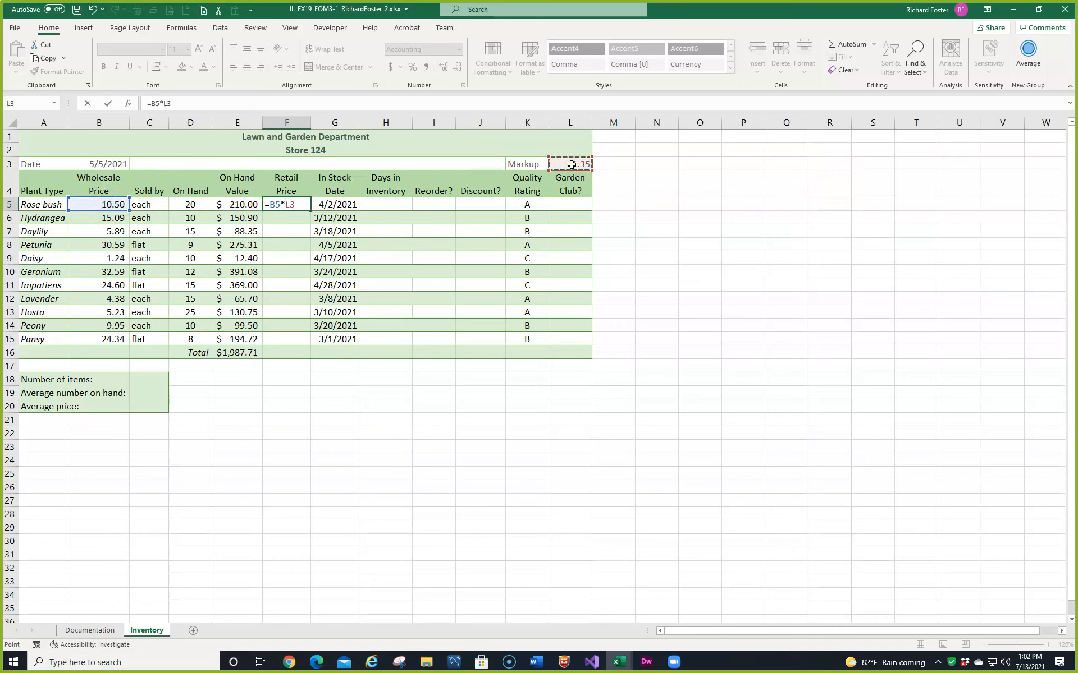
key("F4")
key("Return")
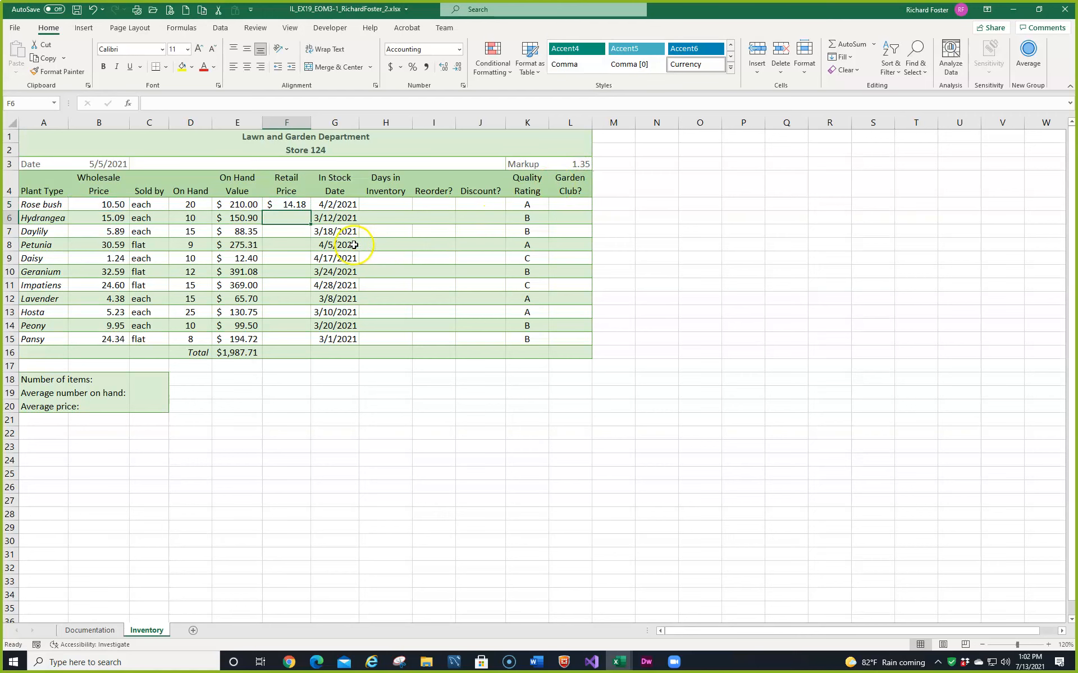
Step: Fill the Retail Price formula from F5 down through F15 without formatting and save the workbook
left_click(289, 204)
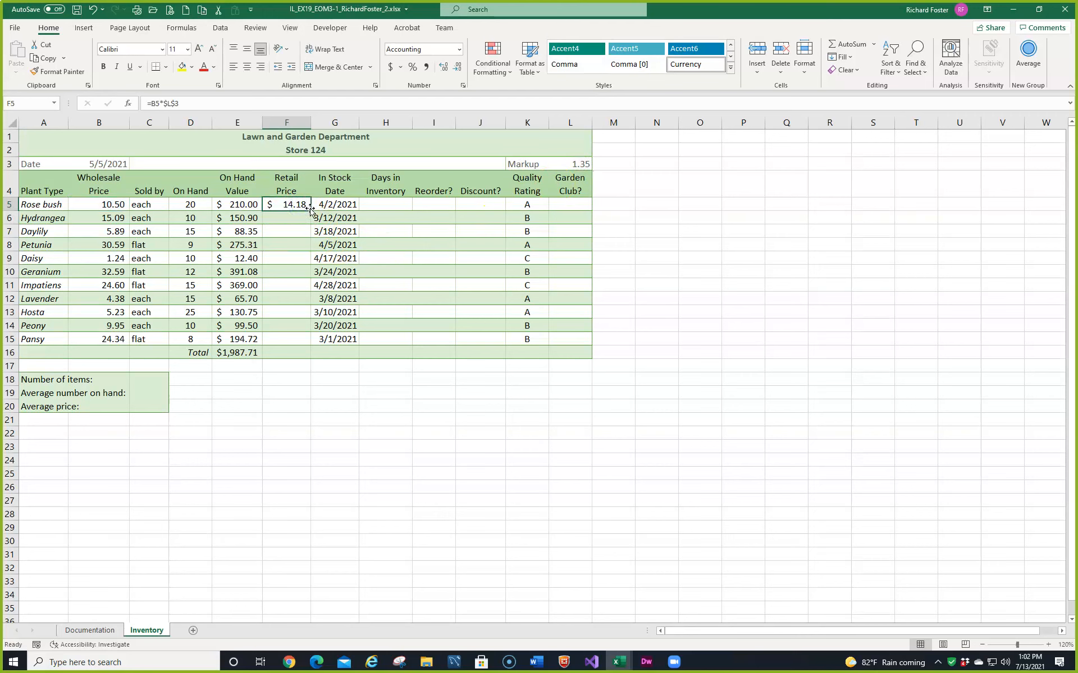
left_click_drag(308, 208, 313, 345)
left_click(352, 397)
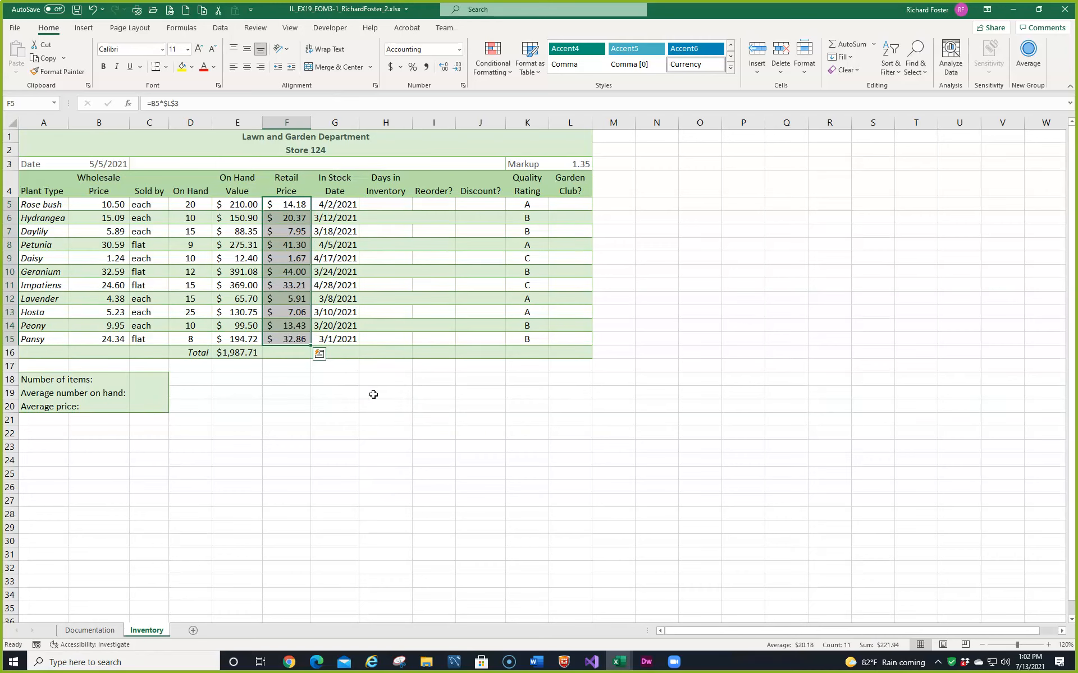
key("ctrl+s")
key("alt+Tab")
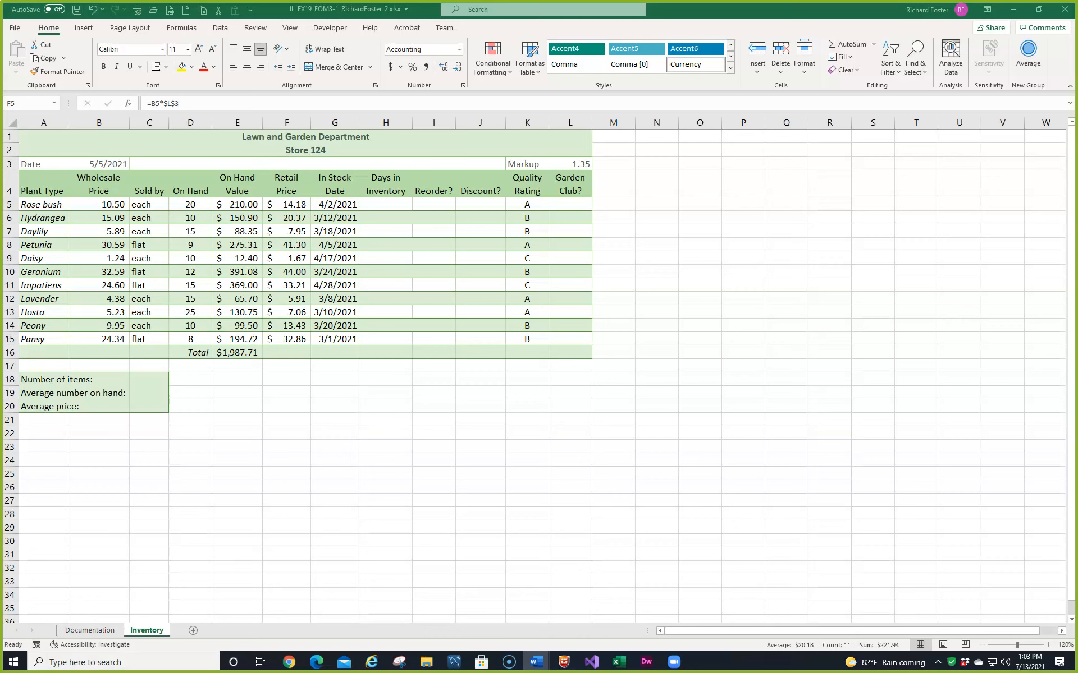
Step: Enter the Days in Inventory formula =$B$3-G5 in H5, with an absolute reference to the date cell
left_click(382, 205)
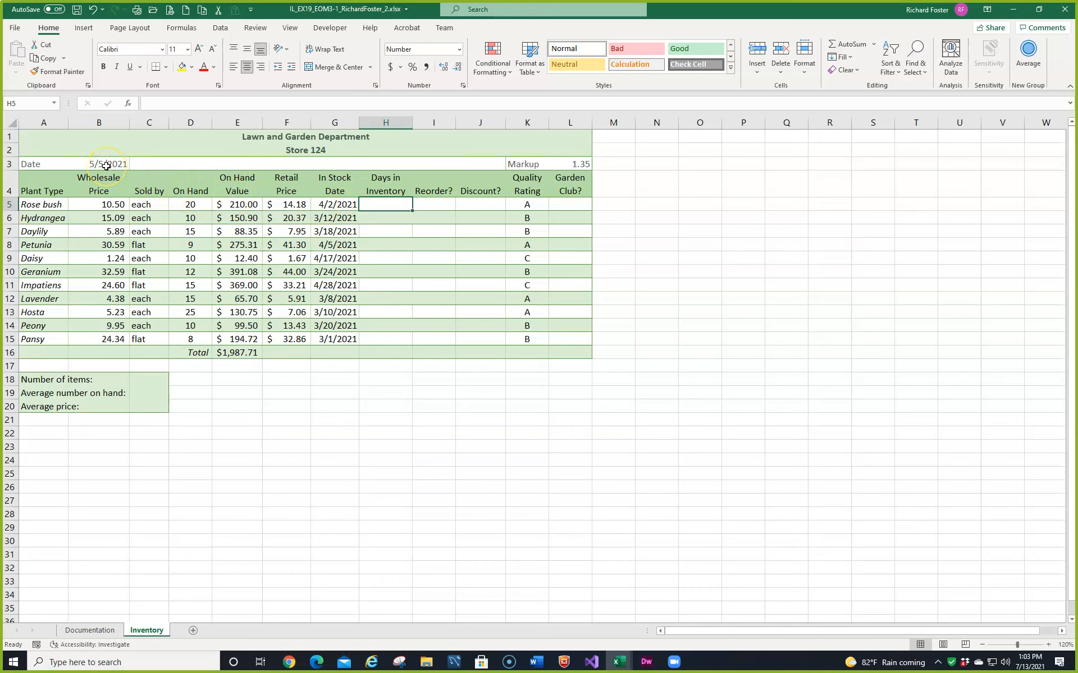
type("=")
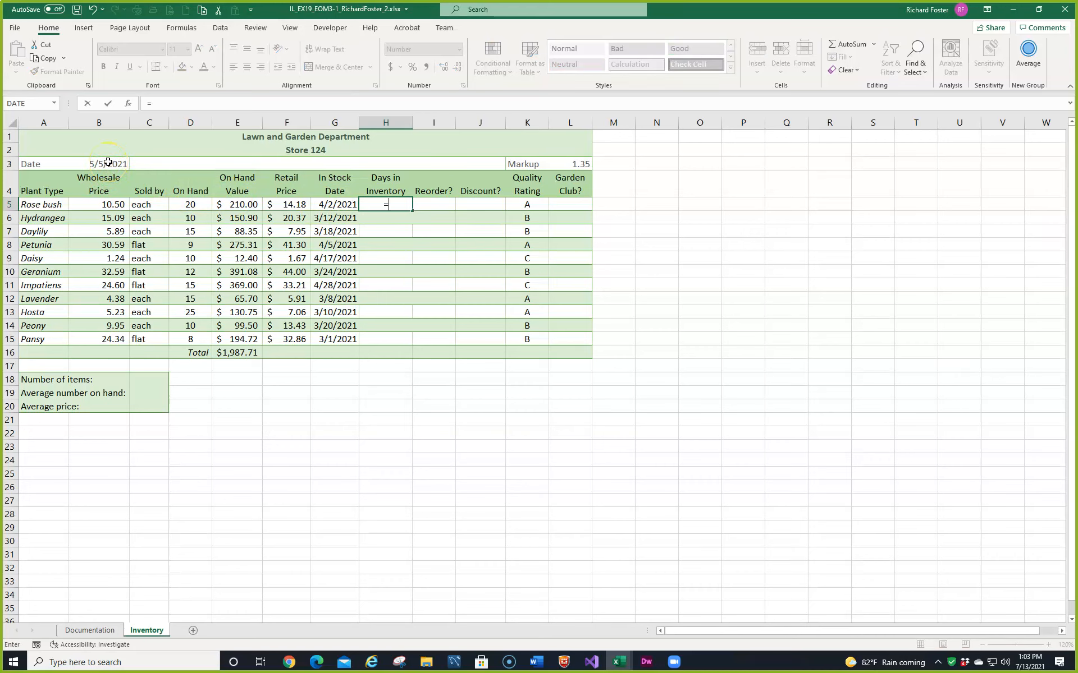
left_click(108, 163)
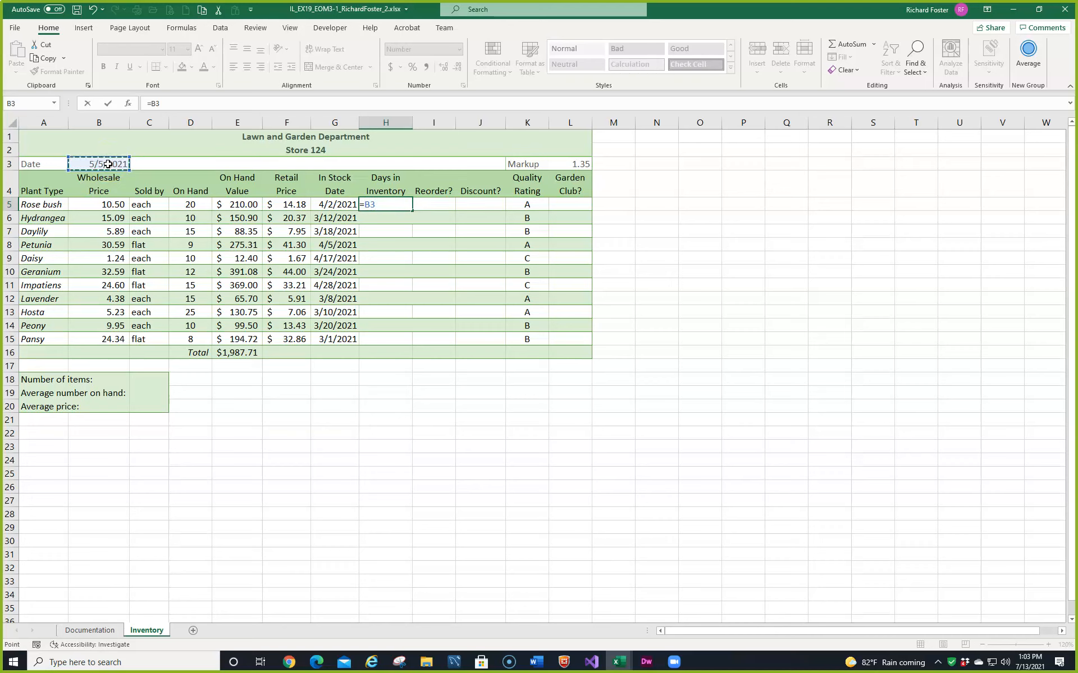
key("F4")
left_click(86, 164)
type("-")
left_click(334, 204)
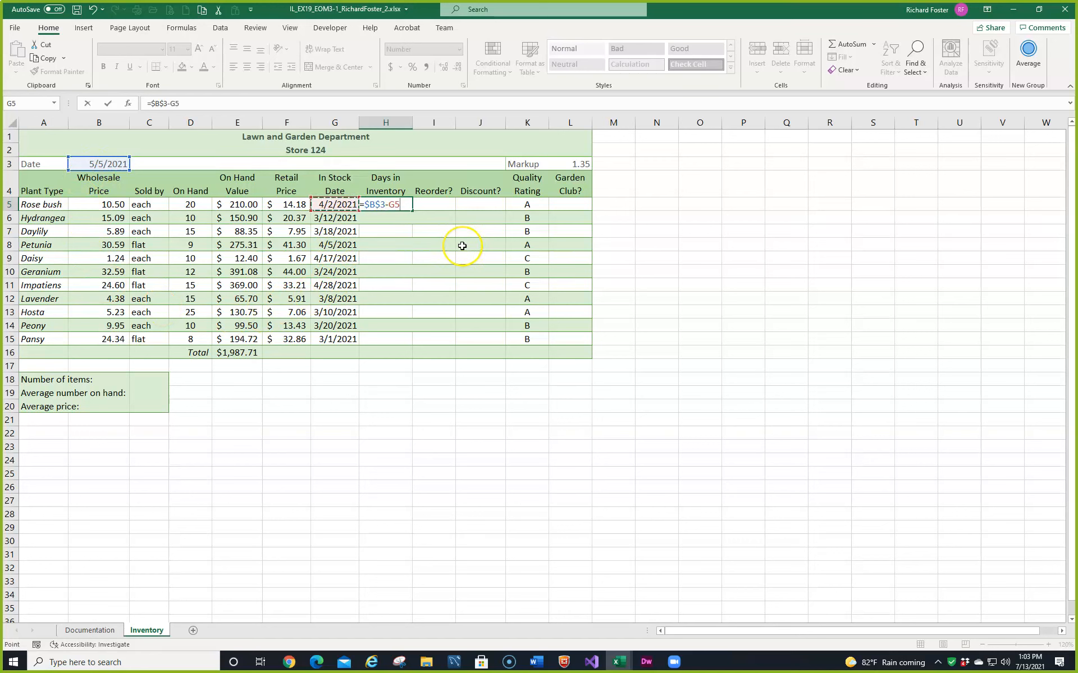
key("Return")
key("Up")
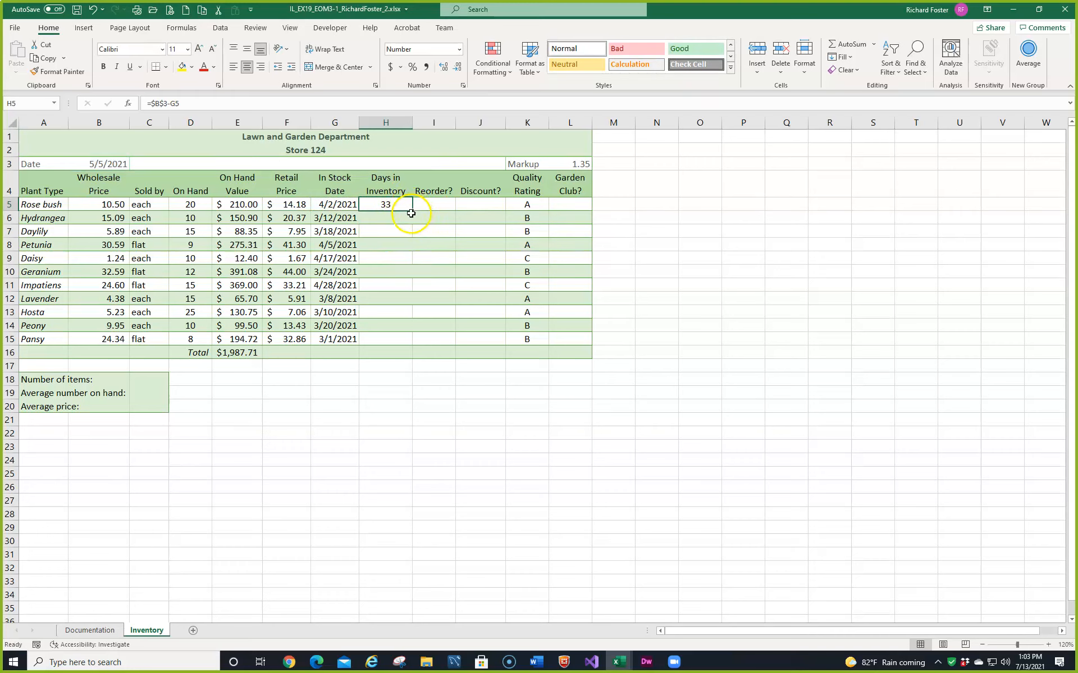
Step: Fill the Days in Inventory formula from H5 down through H15 without formatting
left_click_drag(413, 211, 410, 346)
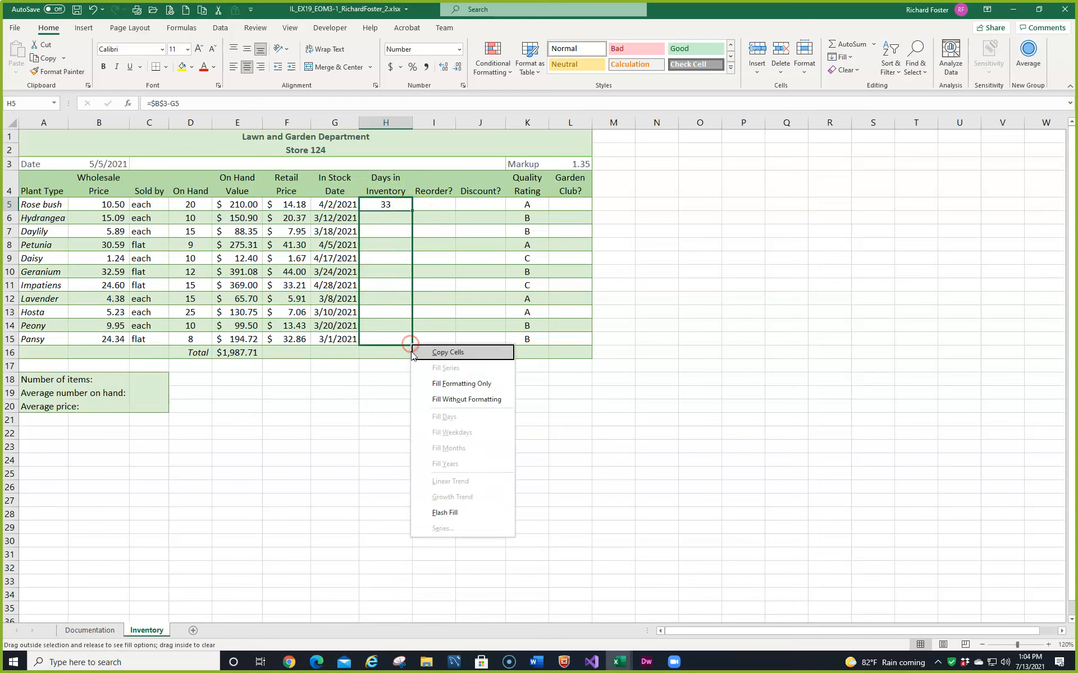
left_click(435, 397)
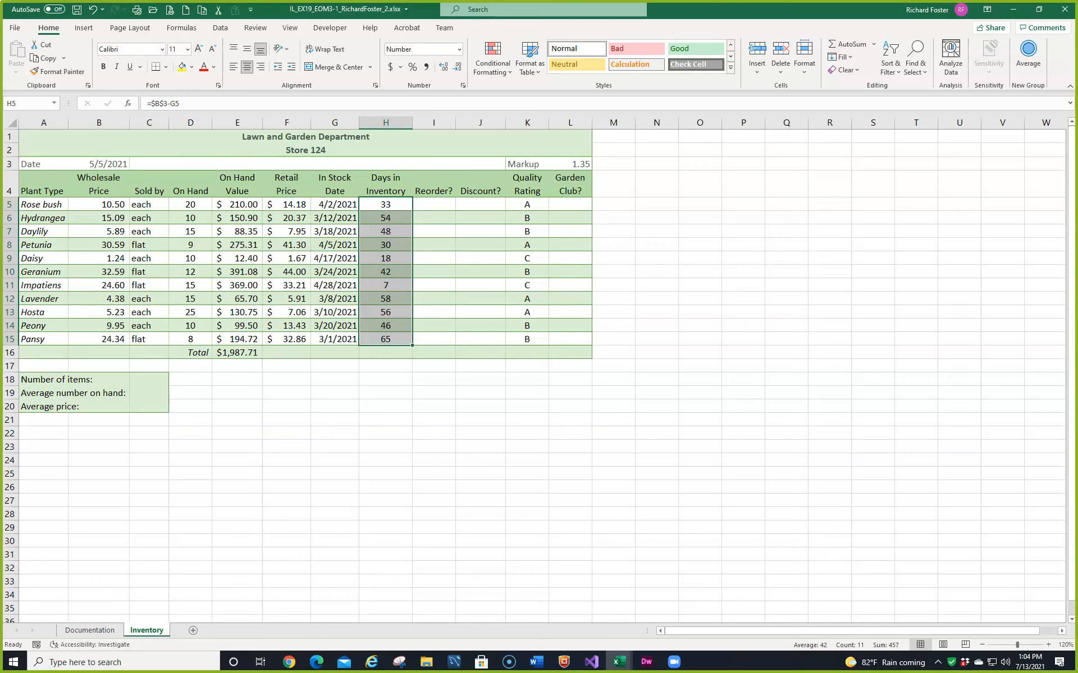
Step: Insert an IF function in the Reorder? cell I5 with the logical test D5<=10
left_click(444, 207)
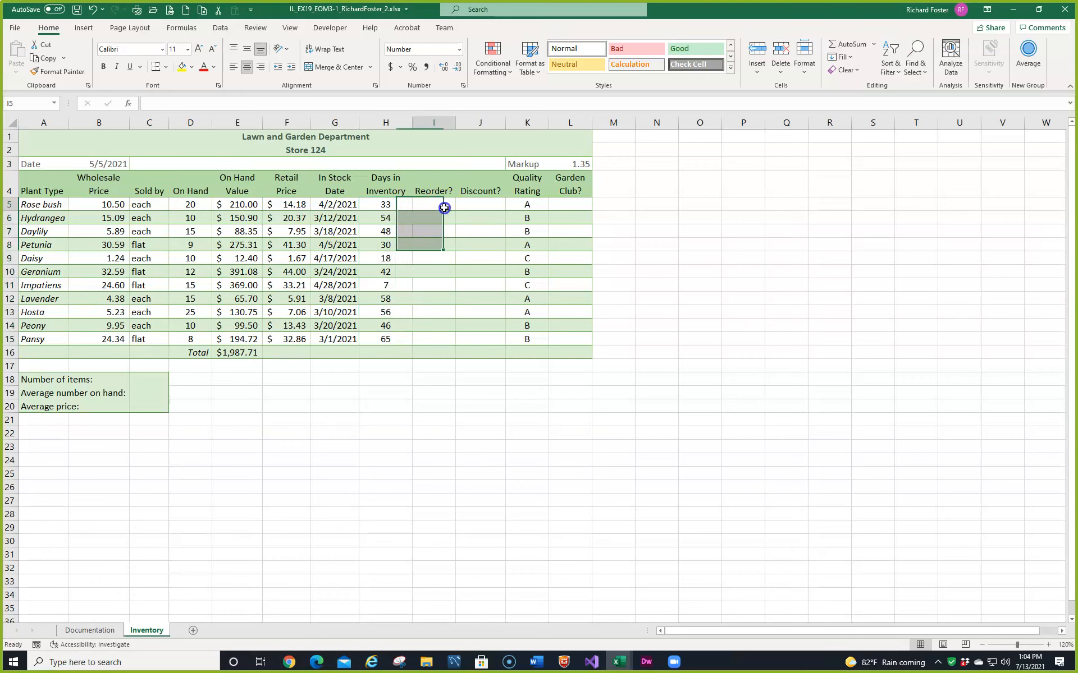
left_click(128, 103)
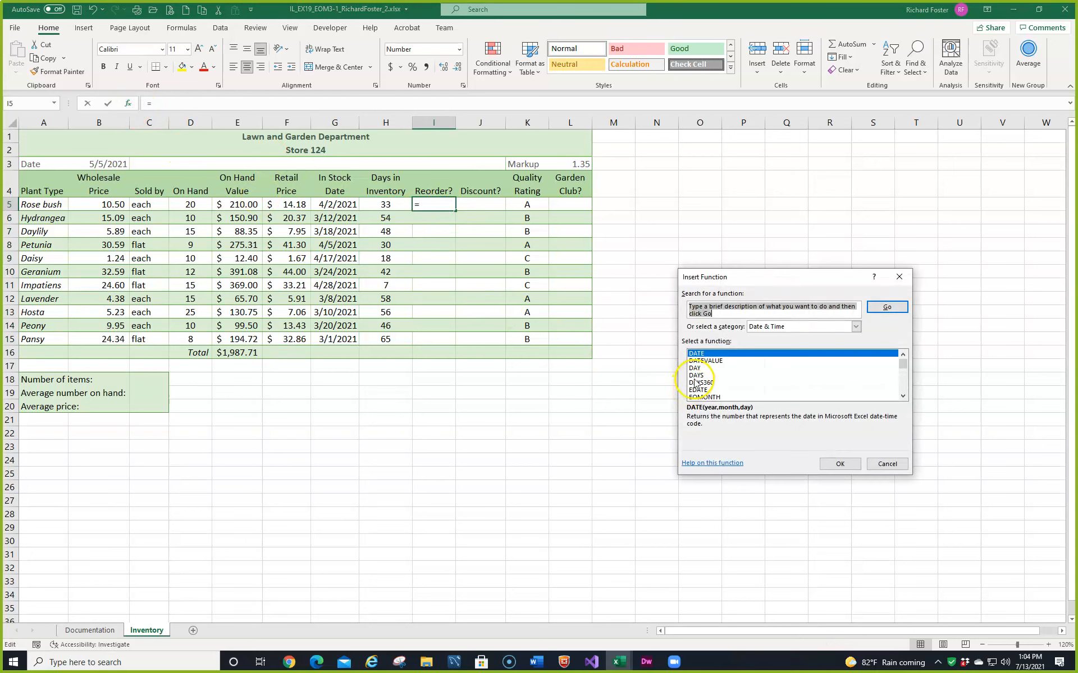
type("if")
key("Return")
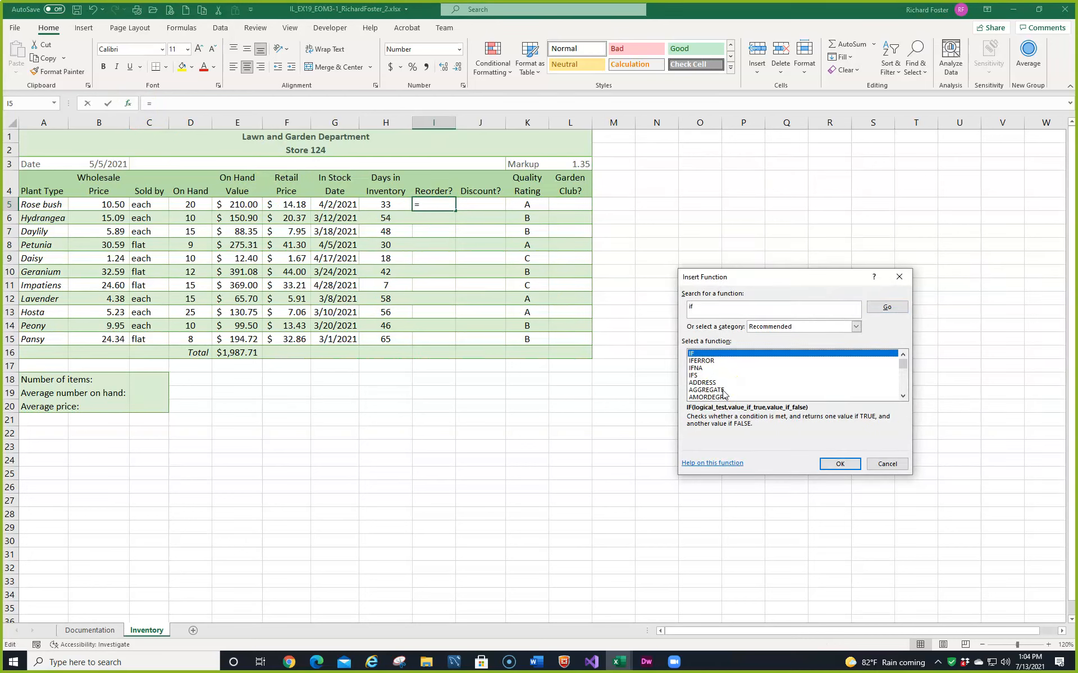
double_click(759, 355)
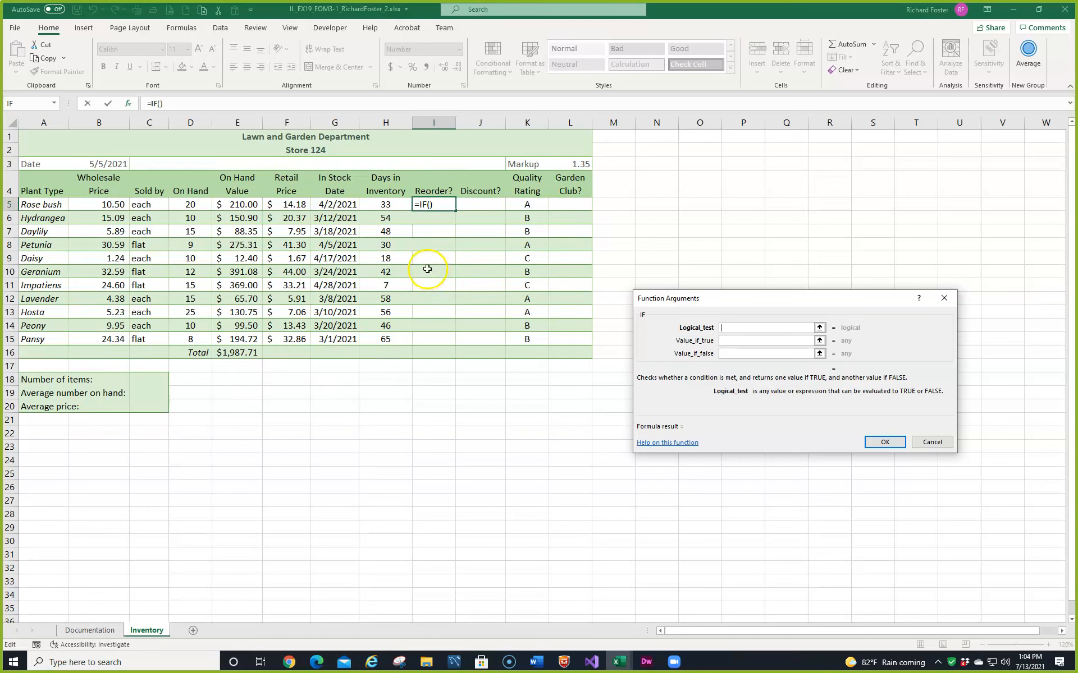
left_click(191, 205)
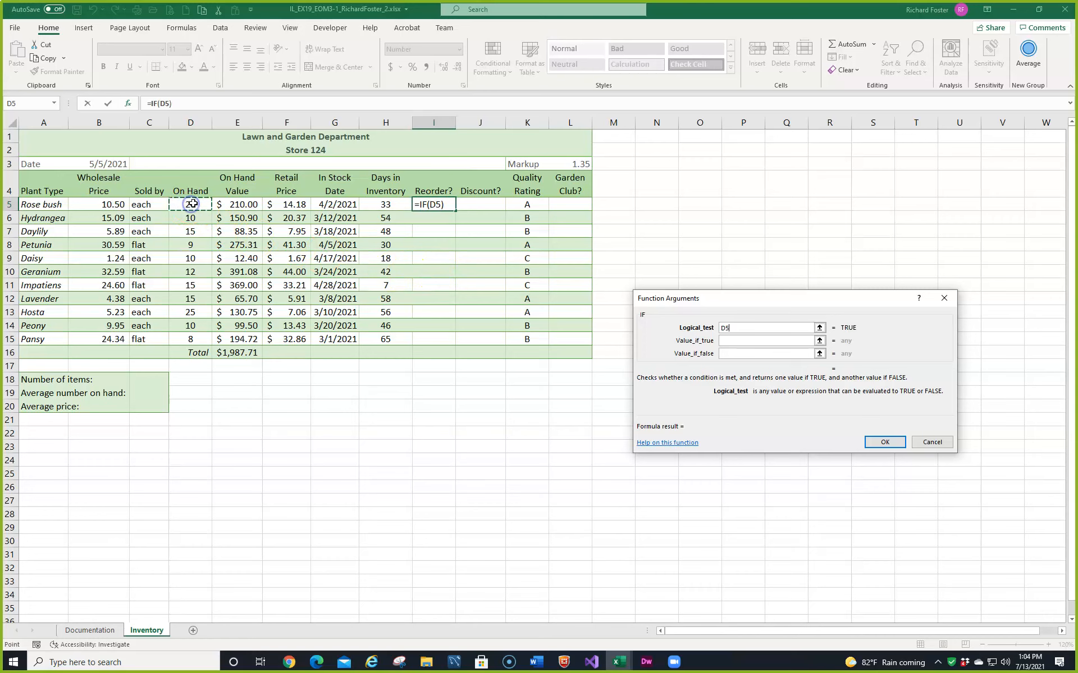
type("<=10")
Step: Complete the IF function with "Y" if true and "N" if false, and fill it down through I15 without formatting
left_click(738, 339)
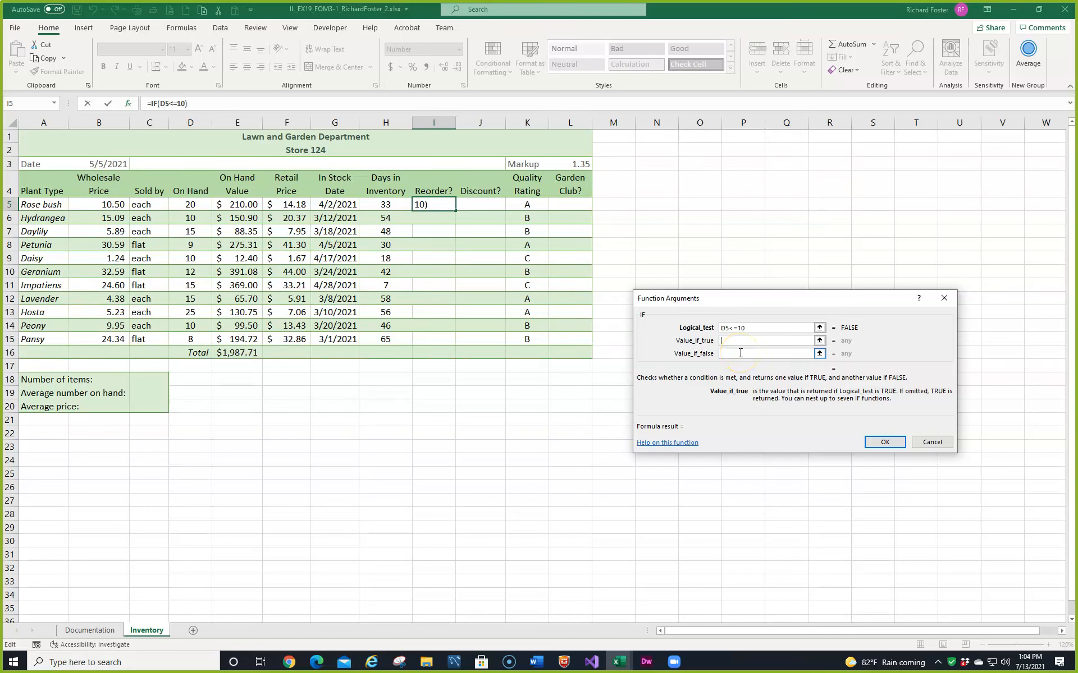
type("Y")
left_click(740, 353)
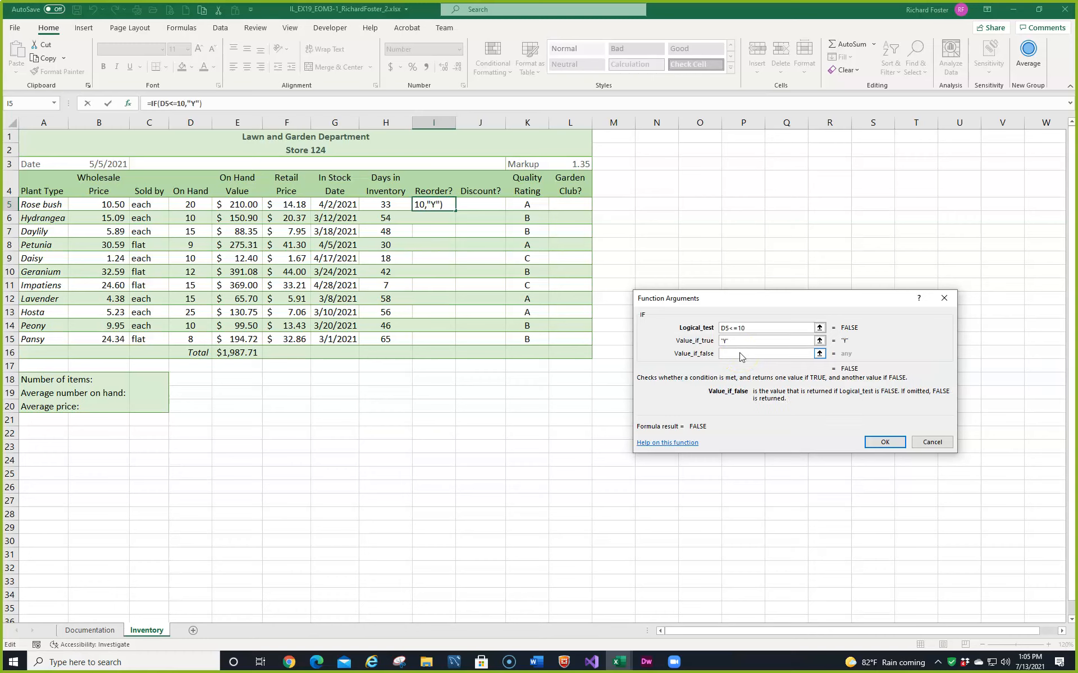
type("N")
key("Tab")
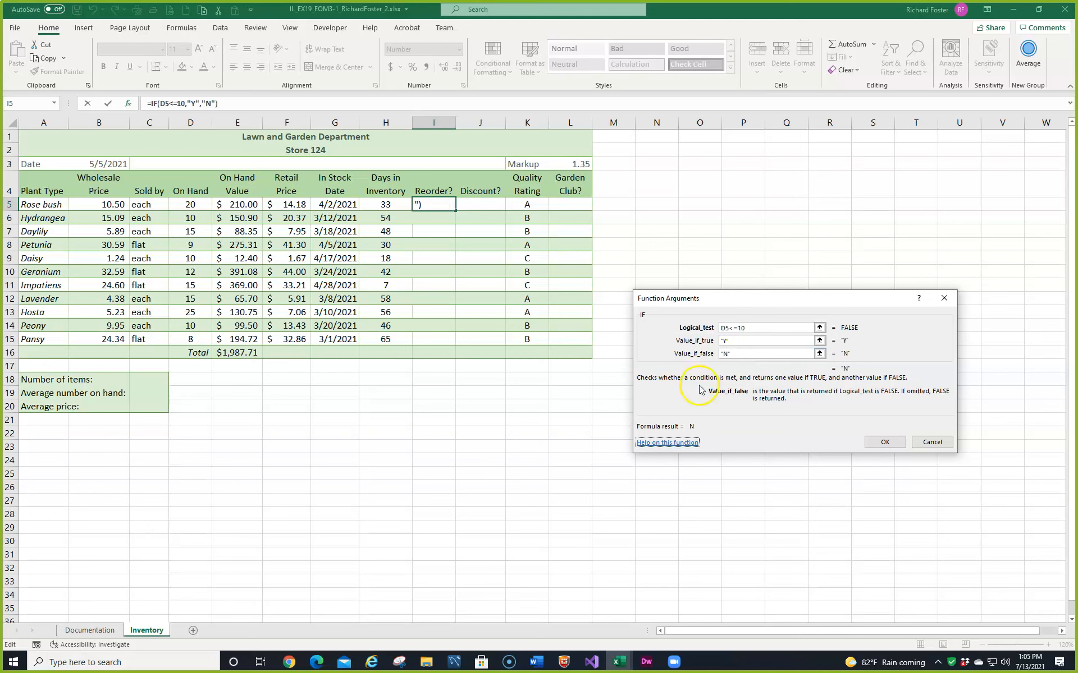
left_click(873, 440)
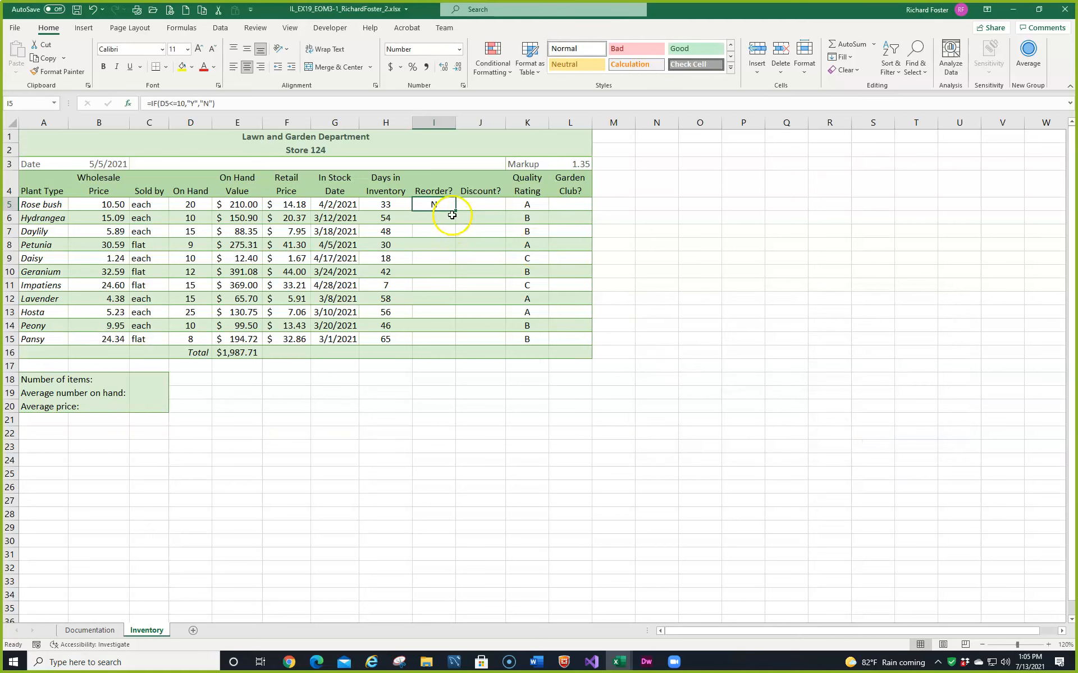
left_click_drag(455, 211, 466, 339)
left_click(508, 396)
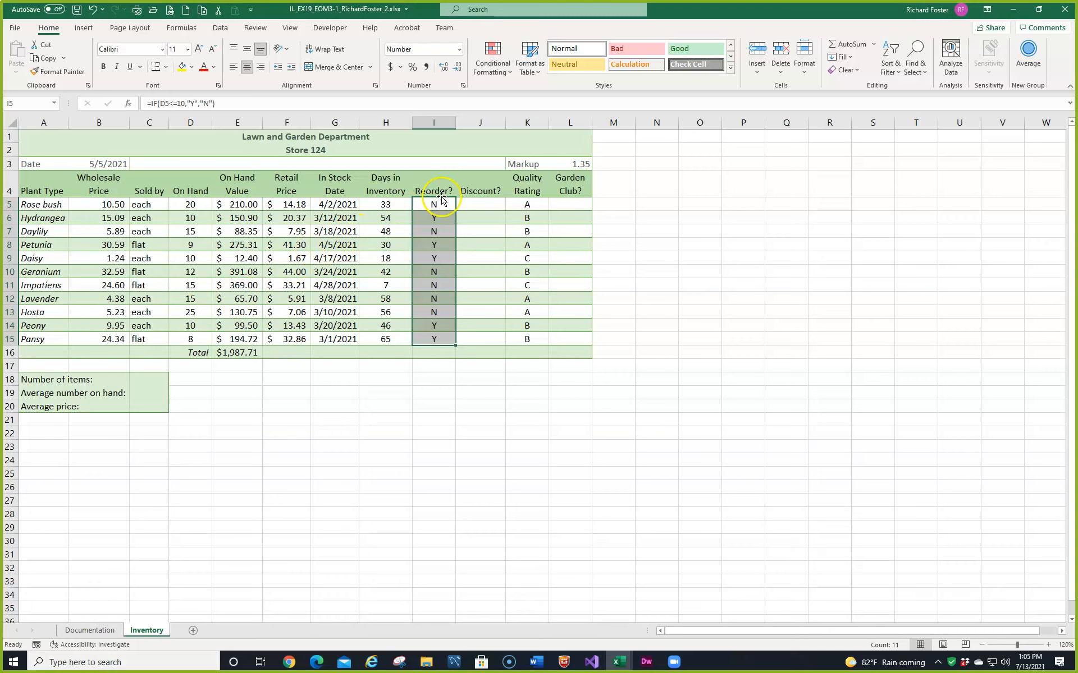
Step: Enter the Discount? formula =AND(I5="N",H5>40) in J5 and fill it down through J15 without formatting
left_click(486, 208)
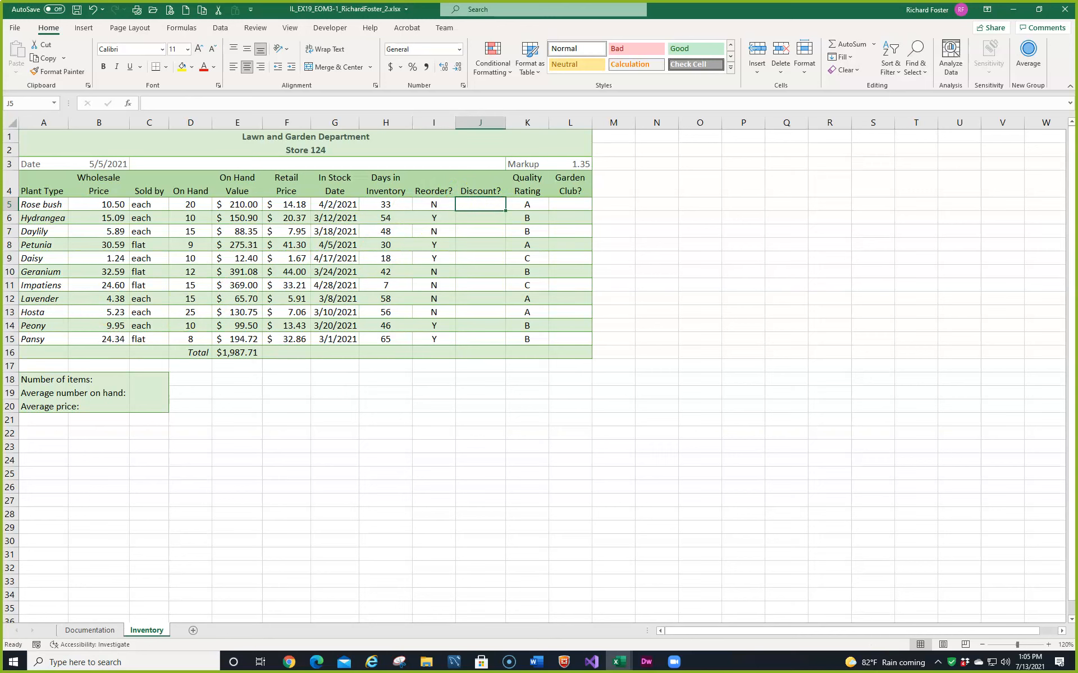
left_click(128, 102)
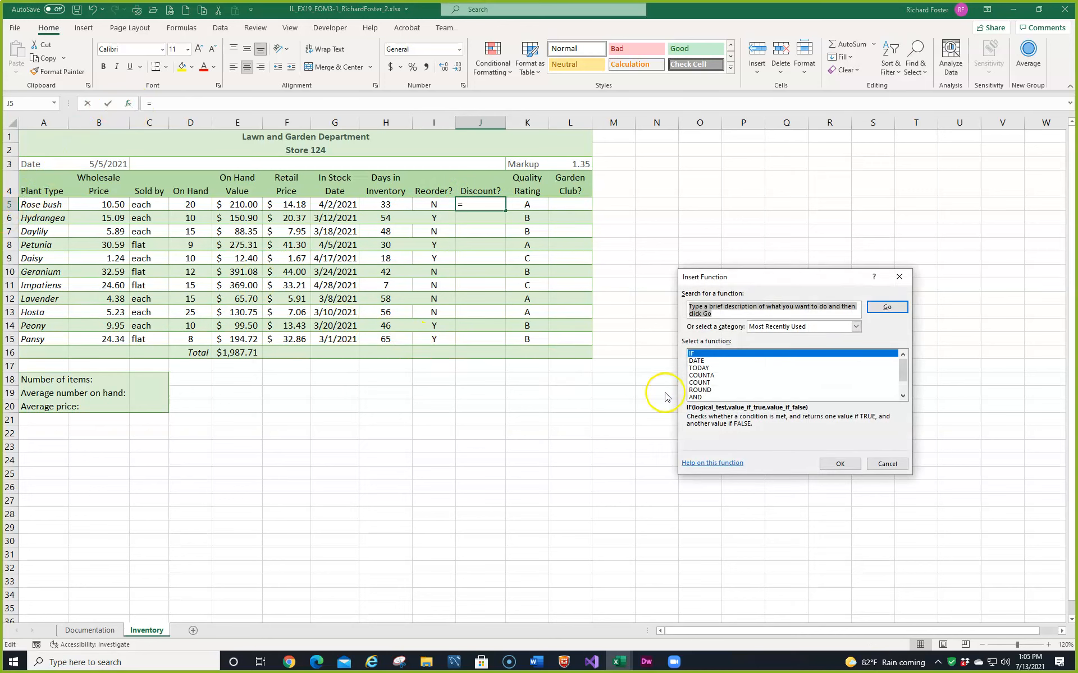
double_click(694, 396)
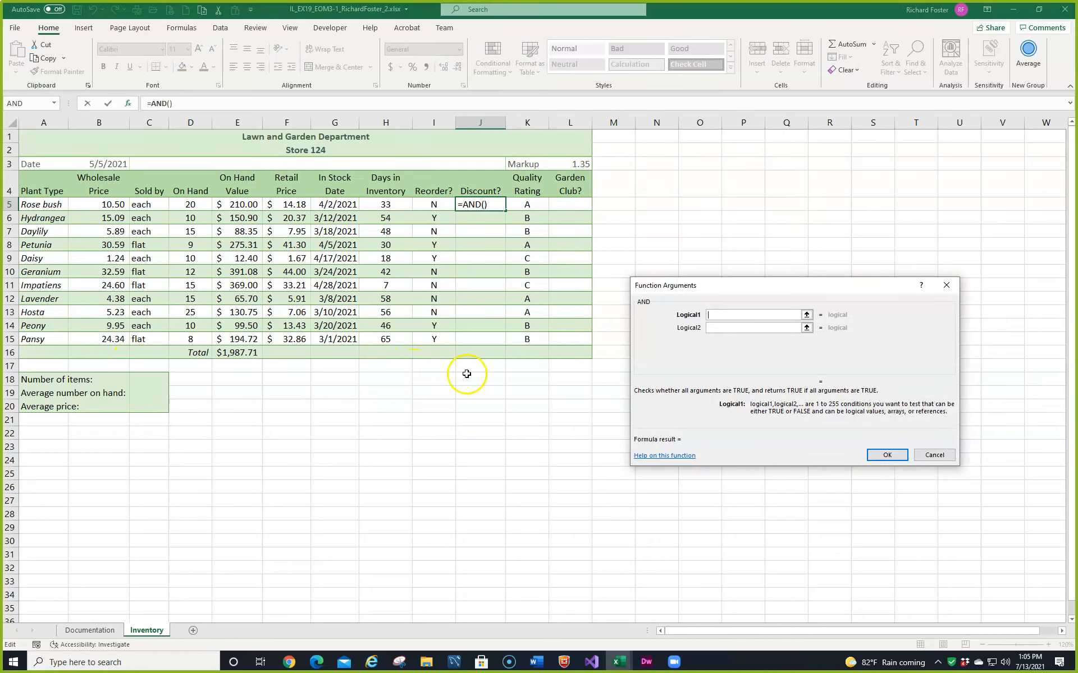
type("i5=")
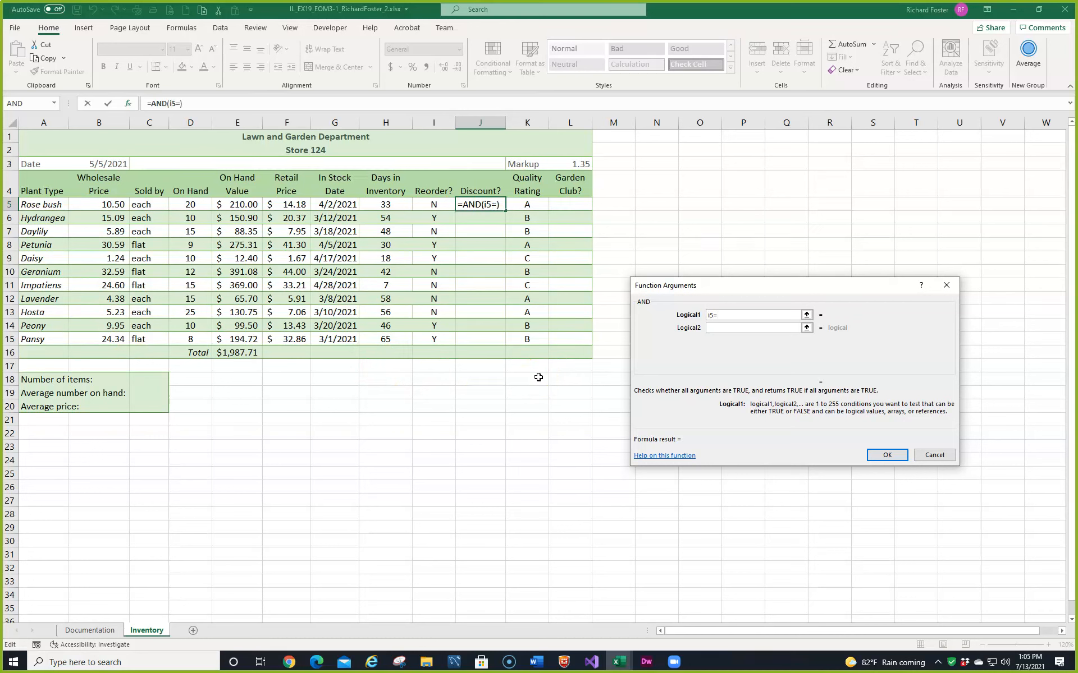
type("\"N\"")
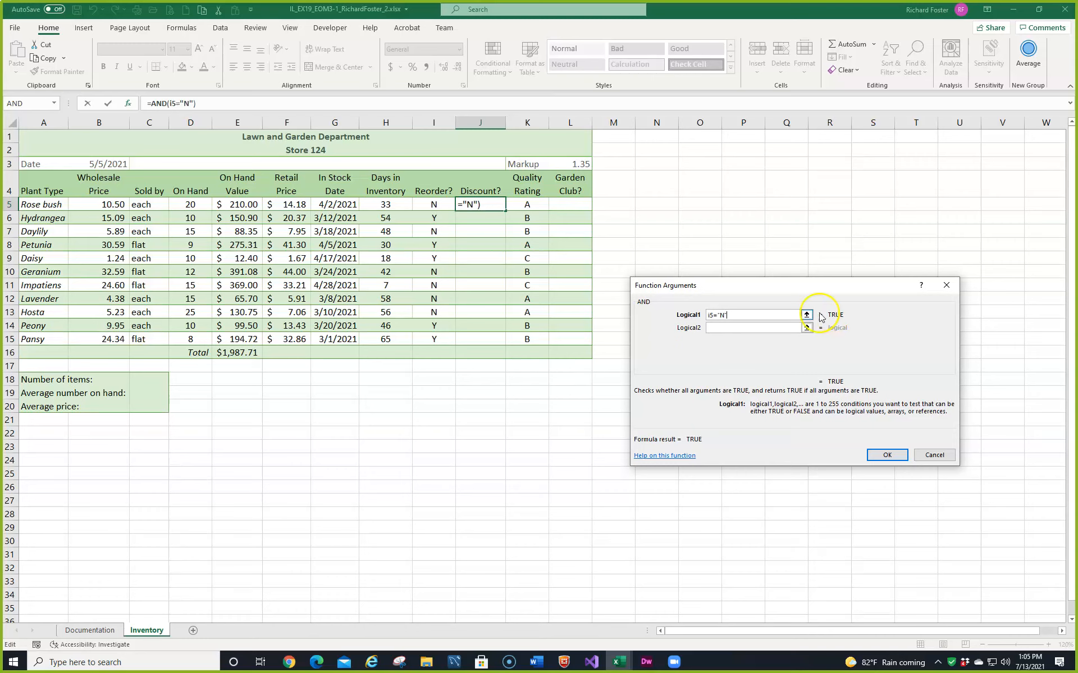
left_click(727, 326)
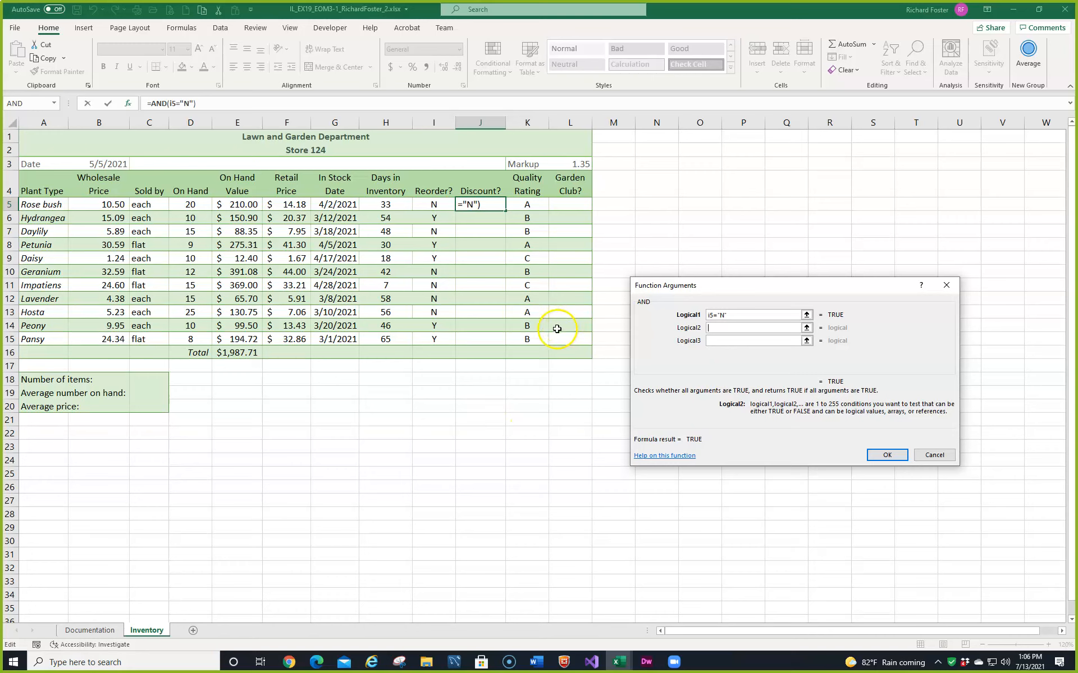
left_click(380, 207)
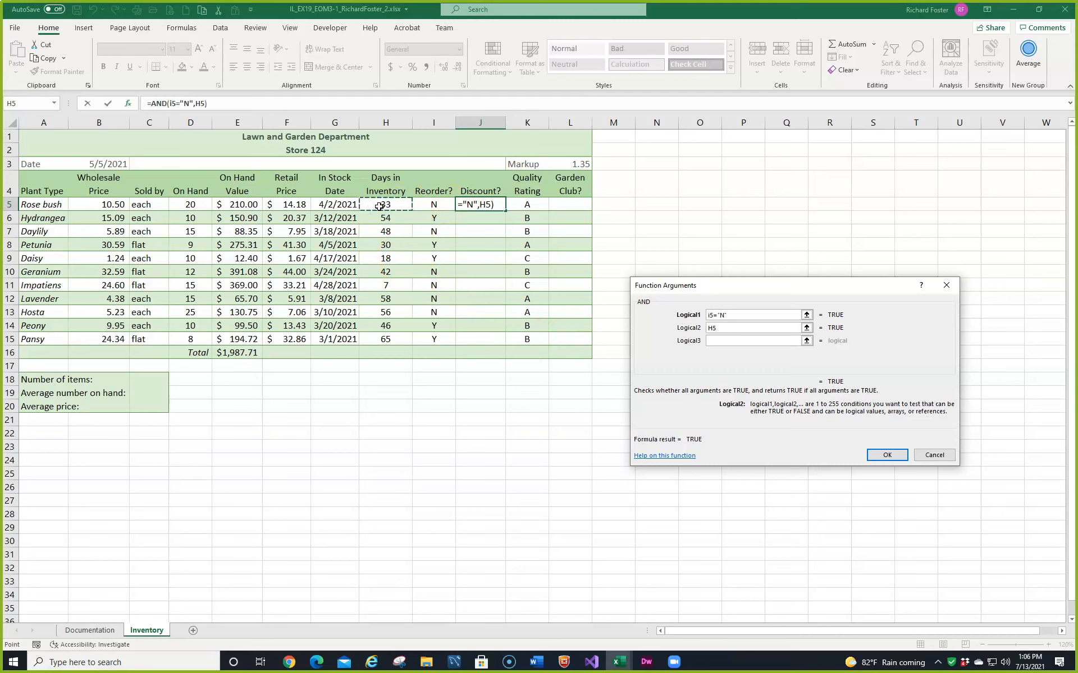
type(">40")
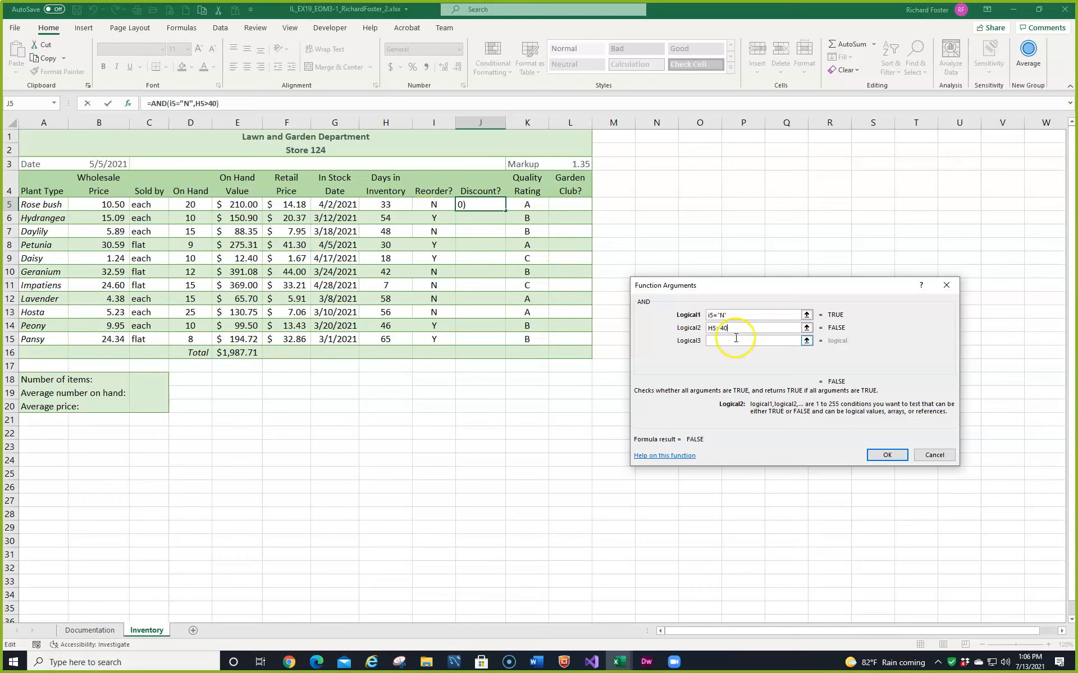
left_click(881, 455)
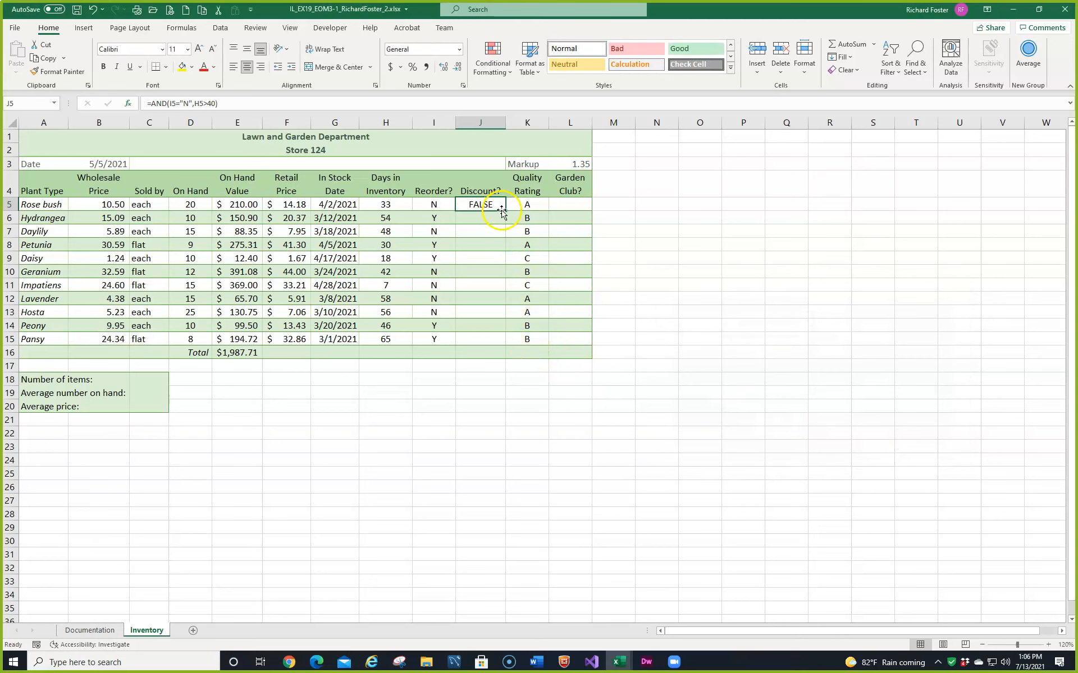
left_click_drag(505, 211, 502, 345)
left_click(533, 396)
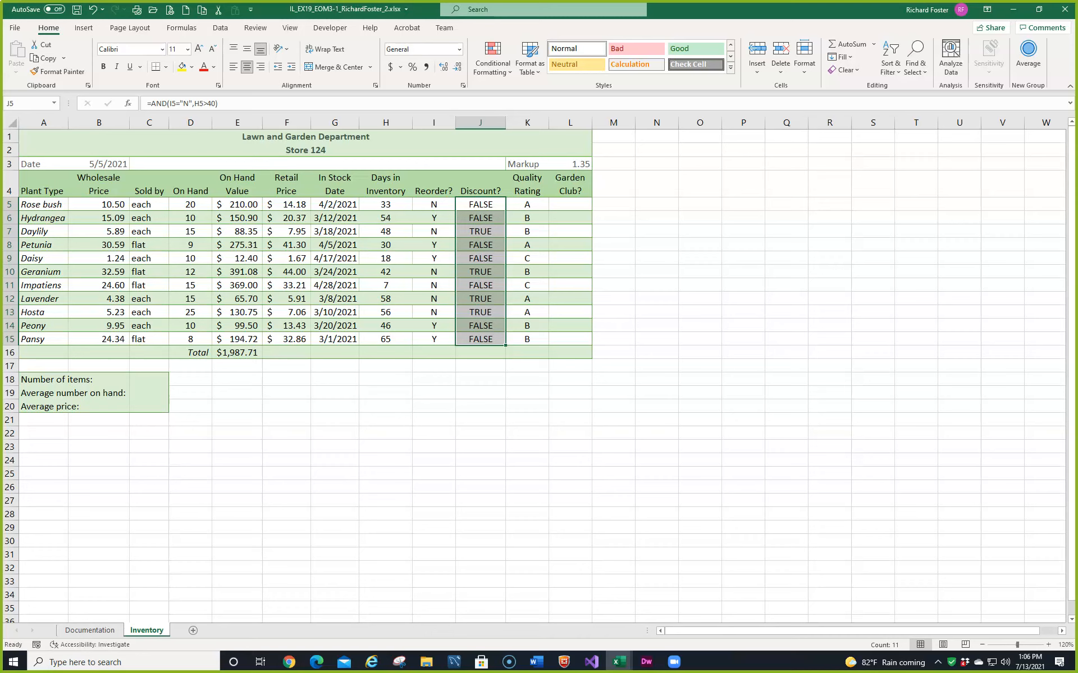
Step: Switch to the Word instructions, check the Discount? column against Final Figure 1: Inventory Worksheet, and return to the Excel workbook
mouse_move(2, 209)
left_mouse_down()
mouse_move(446, 216)
mouse_move(735, 154)
mouse_move(374, 202)
mouse_move(2, 207)
left_mouse_up()
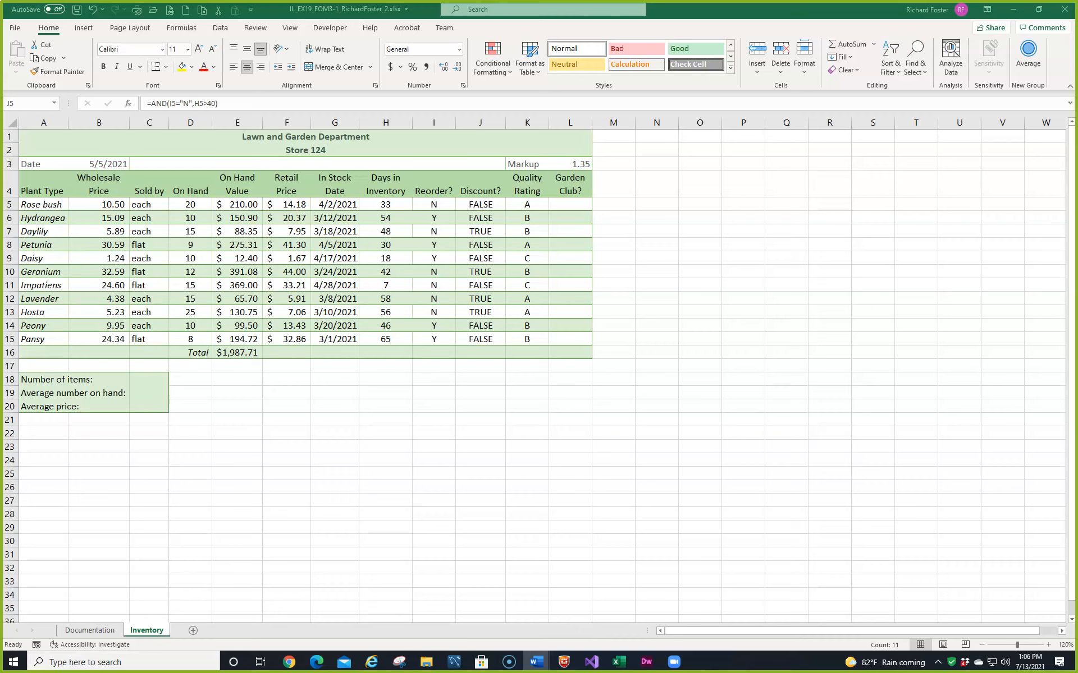
left_click_drag(2, 208, 880, 5)
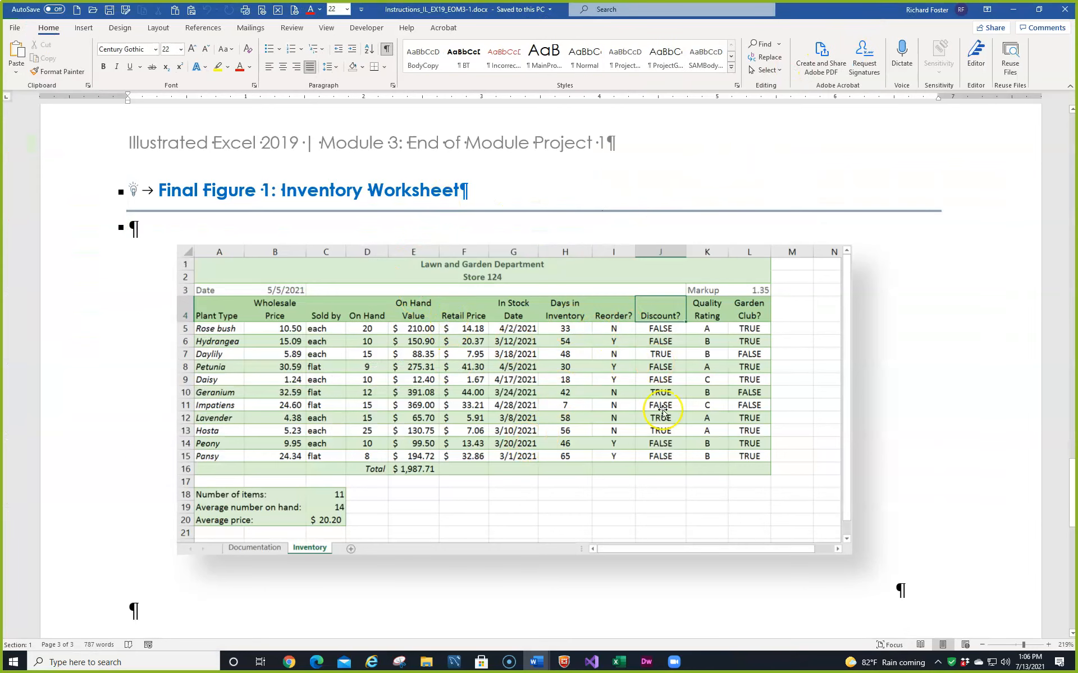
left_click_drag(872, 9, 0, 258)
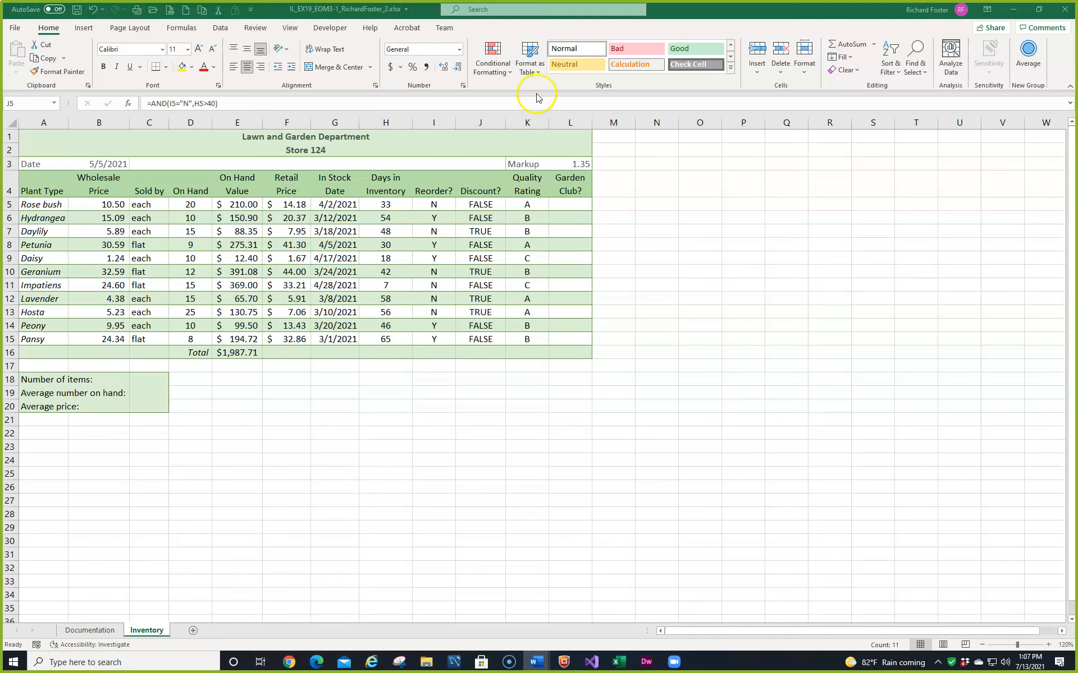
Step: Enter =COUNTA(A5:A15) in C18 to count the plant types as the number of items
key("ctrl+shift+Down")
left_click(134, 375)
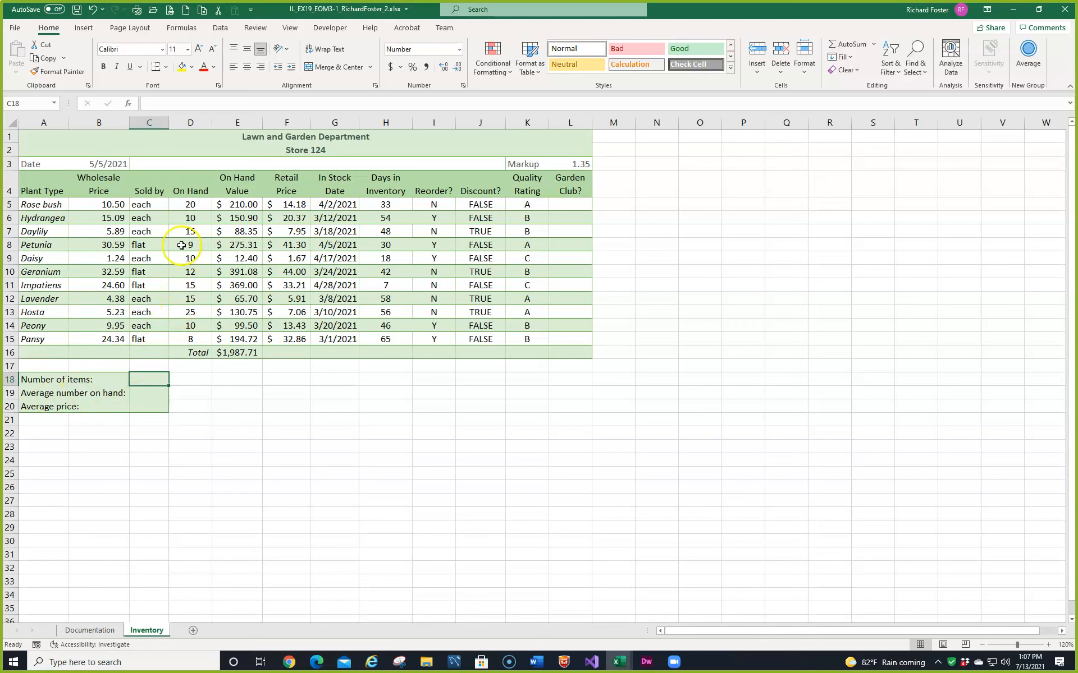
left_click(128, 103)
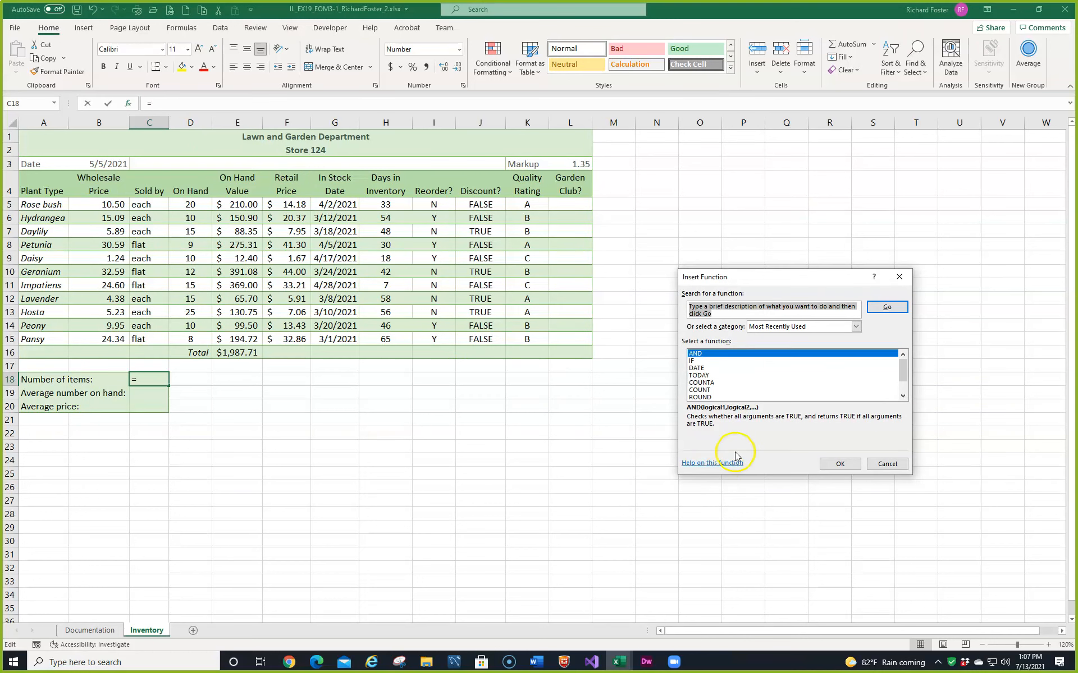
left_click(709, 382)
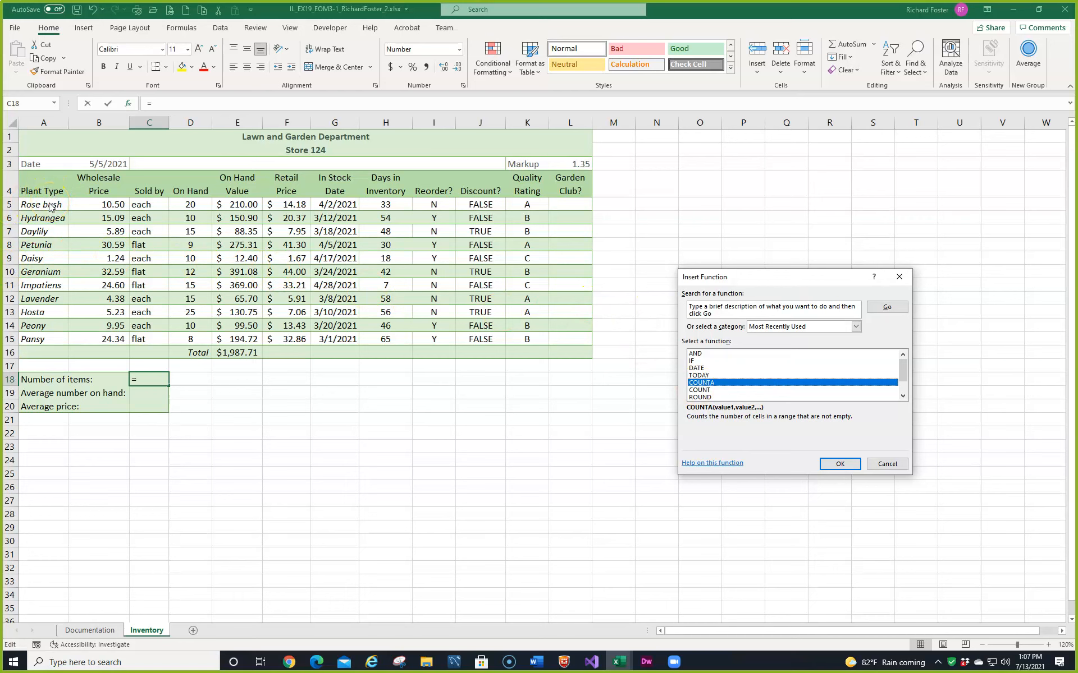
left_click(829, 465)
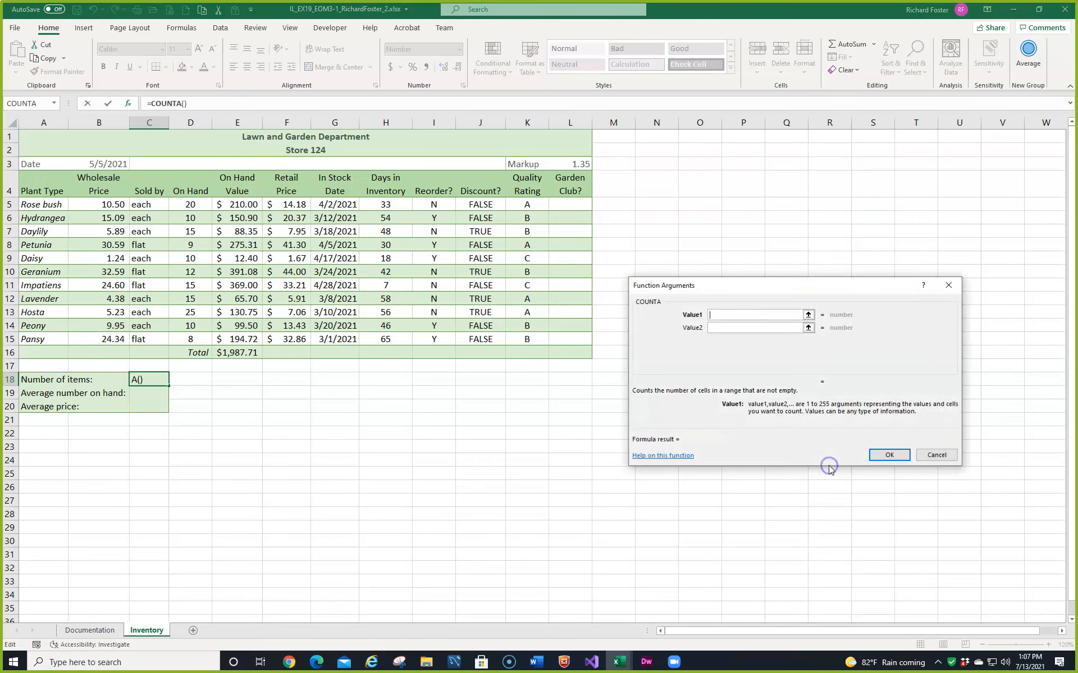
left_click_drag(55, 208, 55, 341)
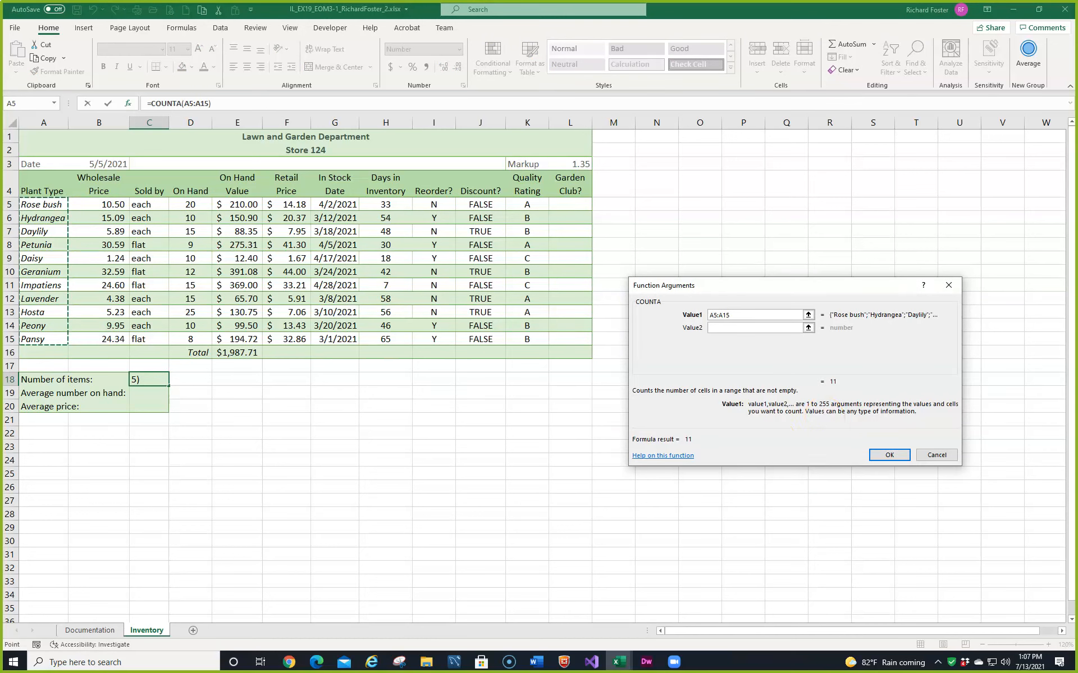
left_click(879, 454)
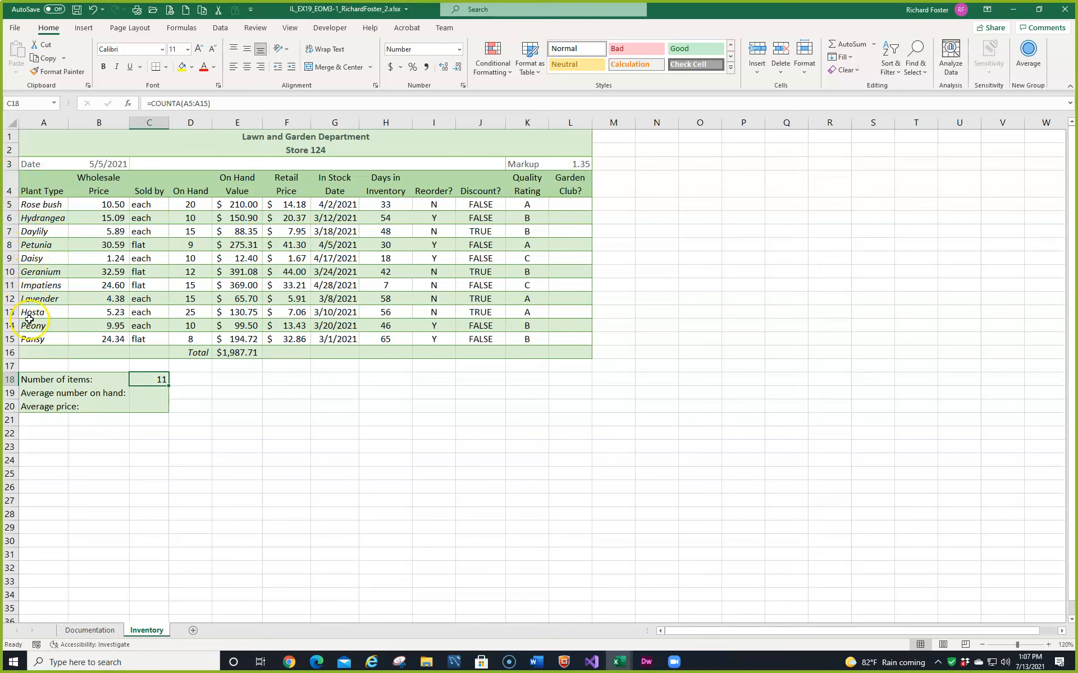
Step: Enter =AVERAGE(D5:D15) in C19 to calculate the average number on hand
left_click(162, 393)
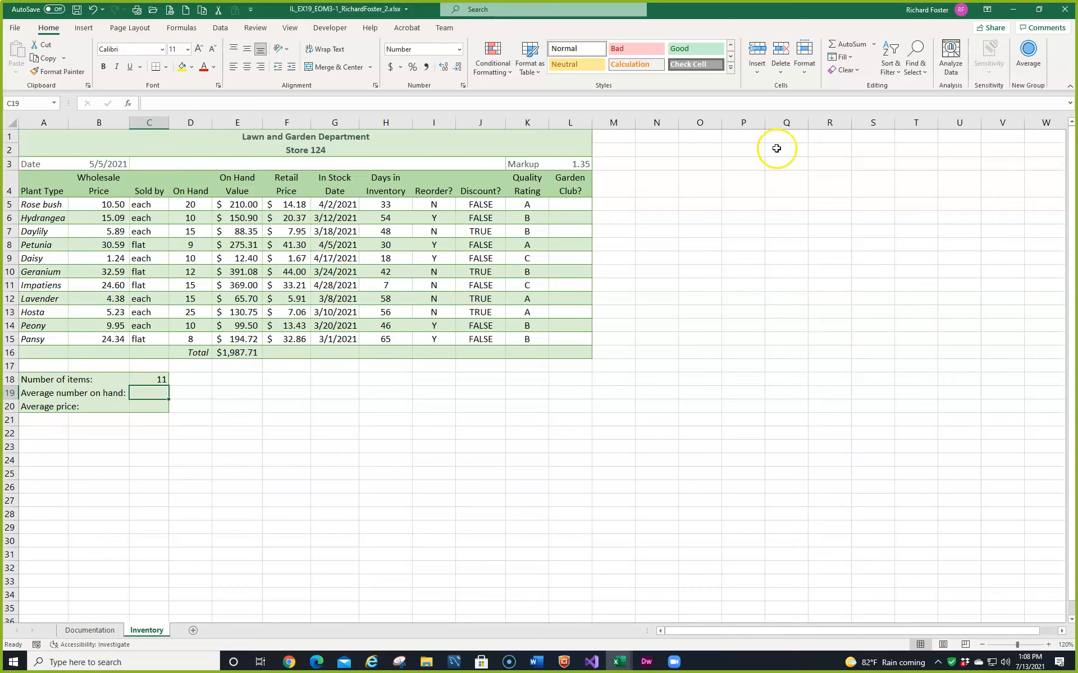
left_click(873, 45)
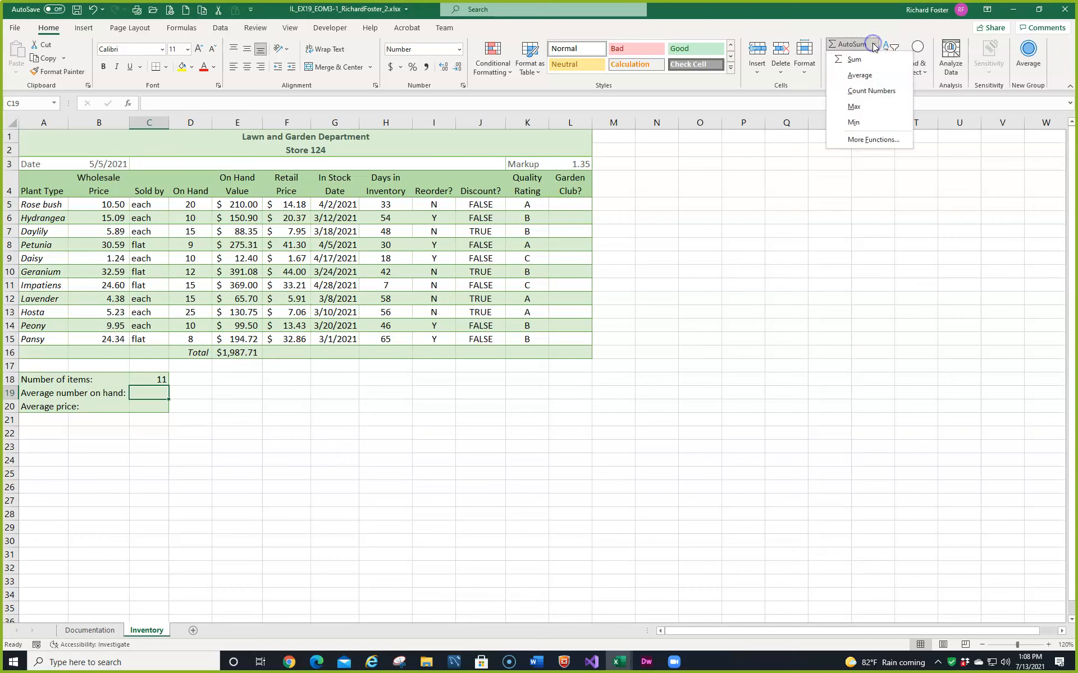
left_click(864, 76)
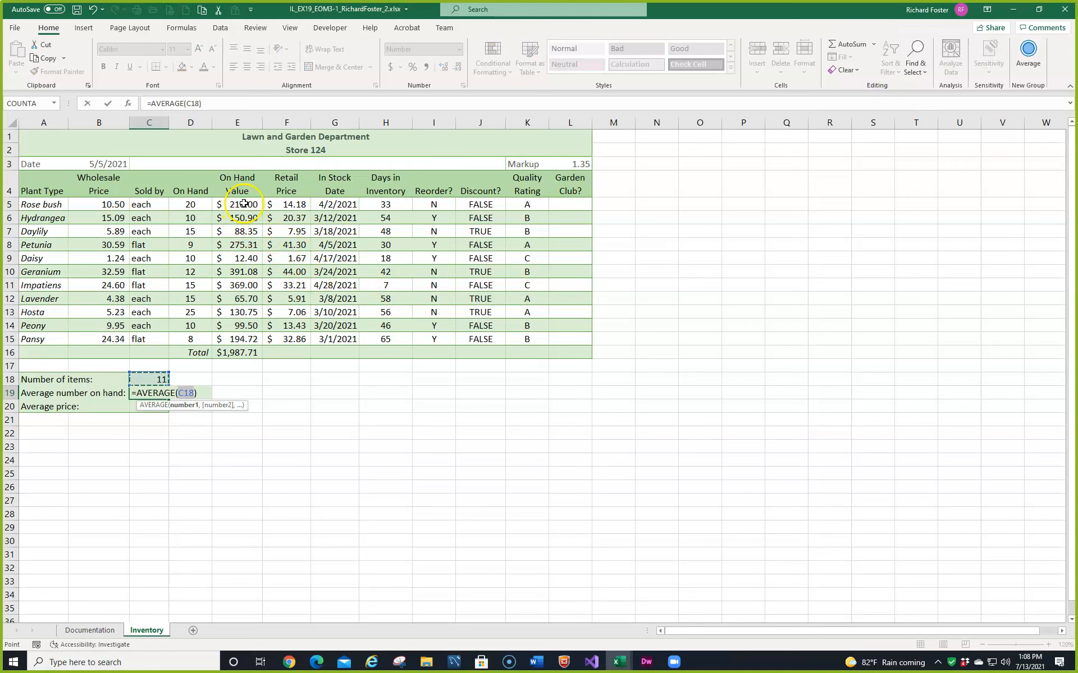
left_click_drag(190, 205, 174, 335)
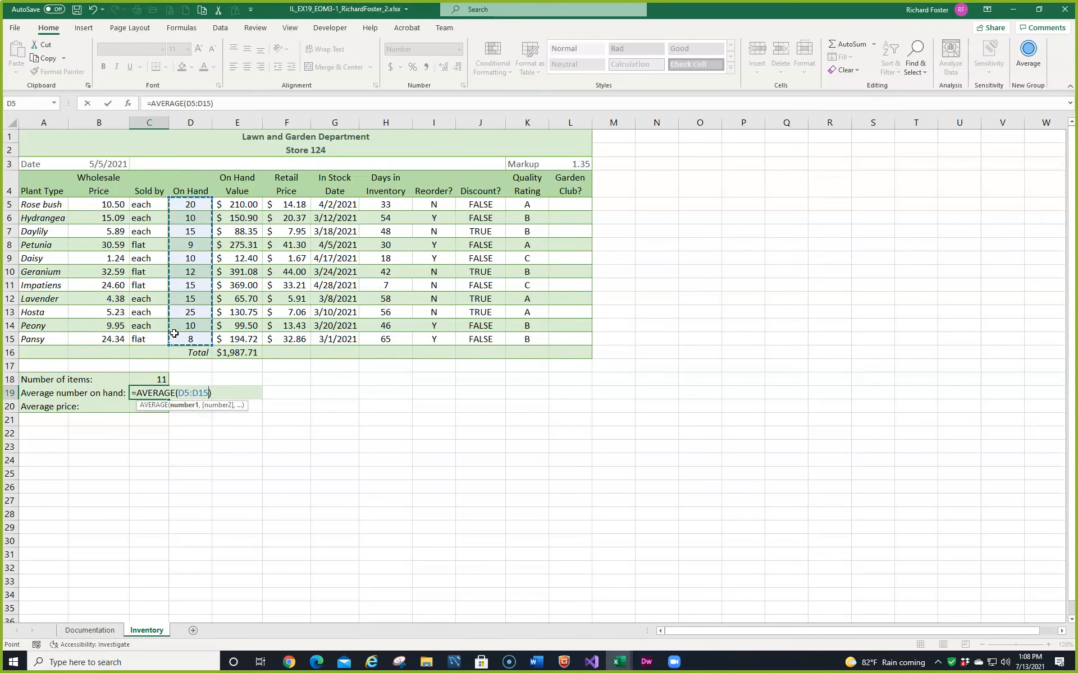
key("Return")
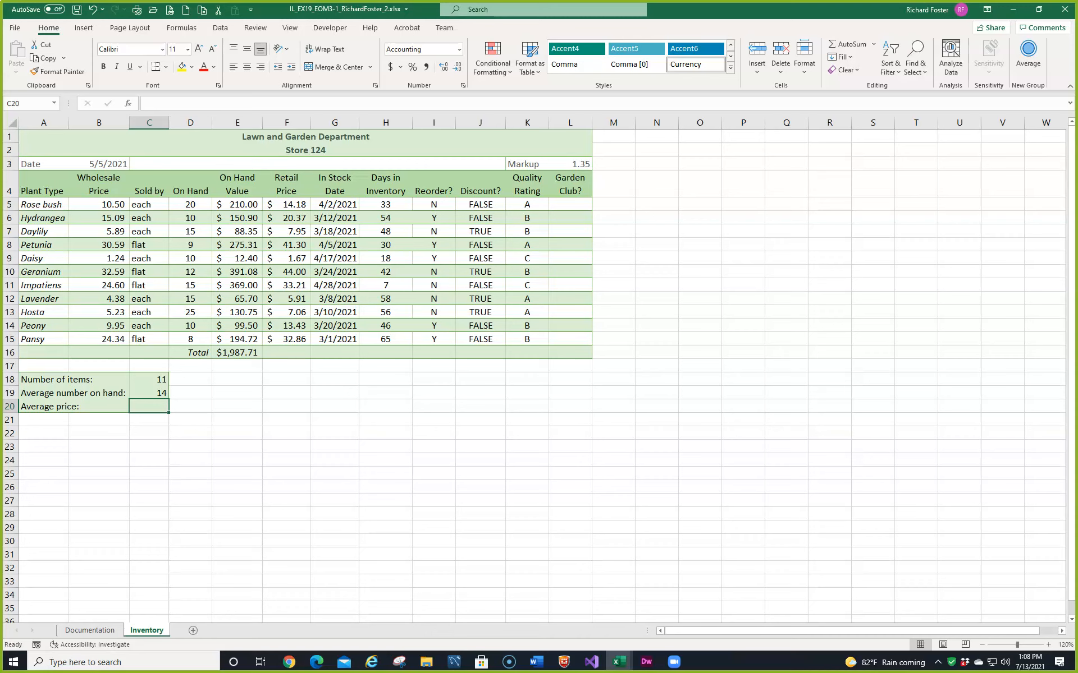
Step: Enter =AVERAGE(F5:F15) in C20 to calculate the average retail price
left_click(144, 408)
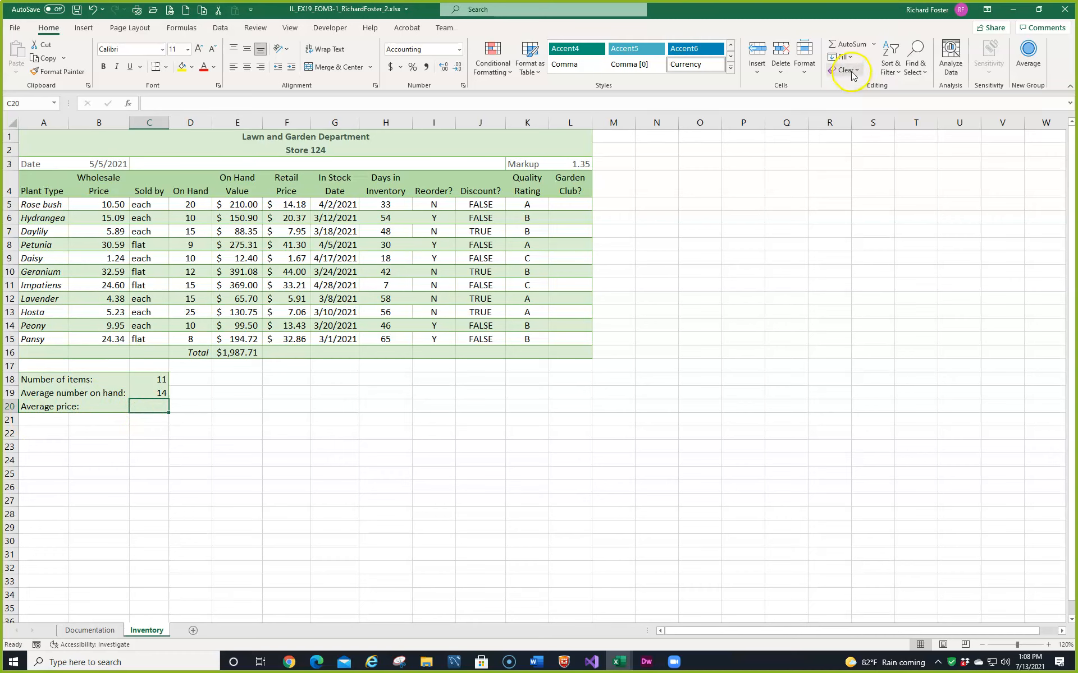
left_click(880, 42)
left_click(873, 44)
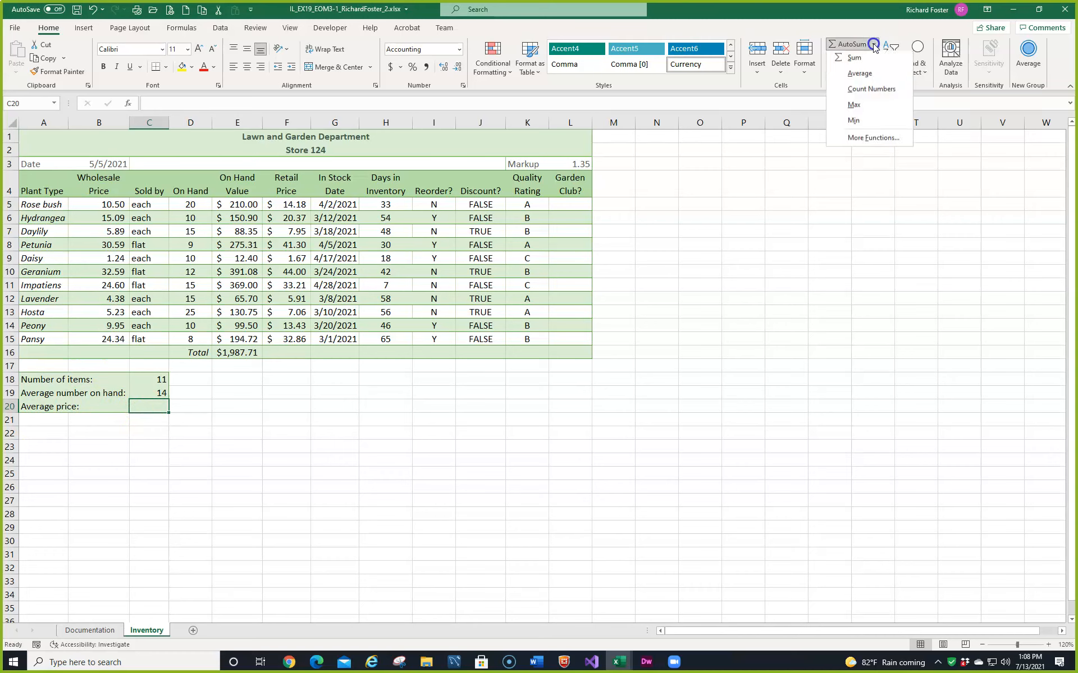
left_click(874, 72)
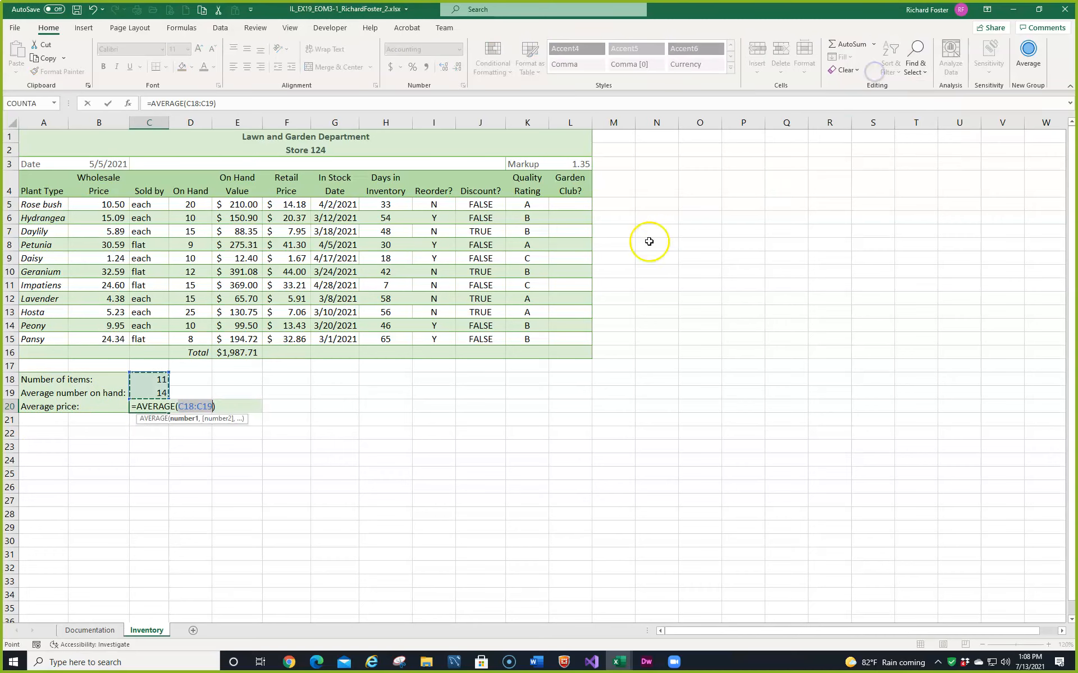
left_click(290, 205)
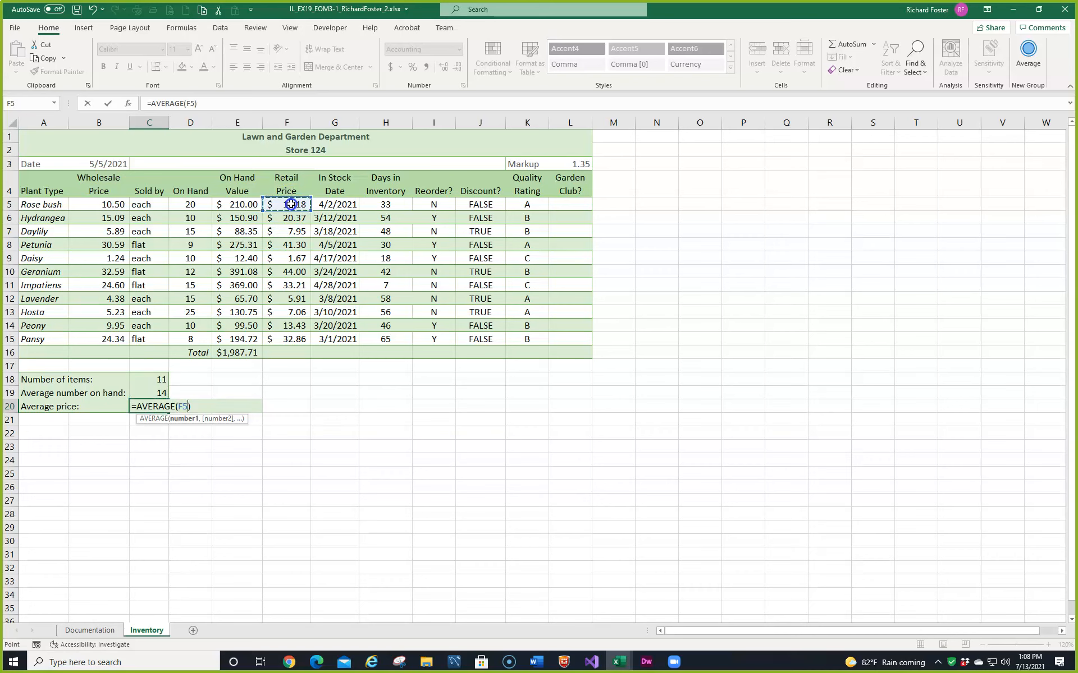
left_click_drag(290, 204, 282, 340)
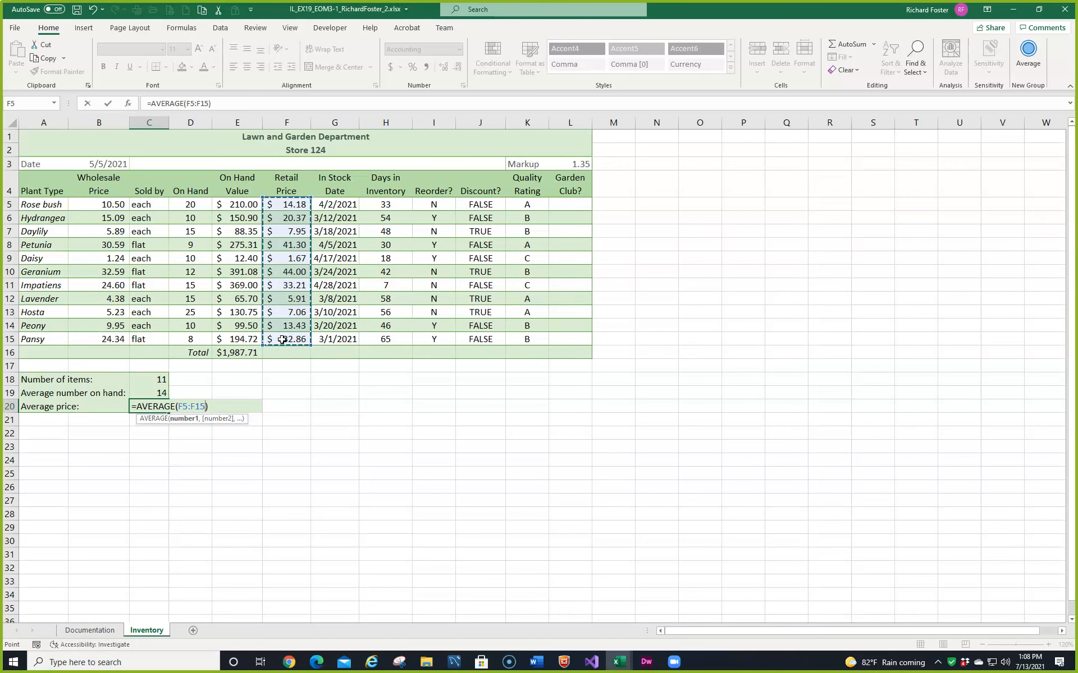
key("Return")
Step: Nest the average price formula in C20 inside ROUNDUP with 1 decimal digit, giving =ROUNDUP(AVERAGE(F5:F15),1)
key("Up")
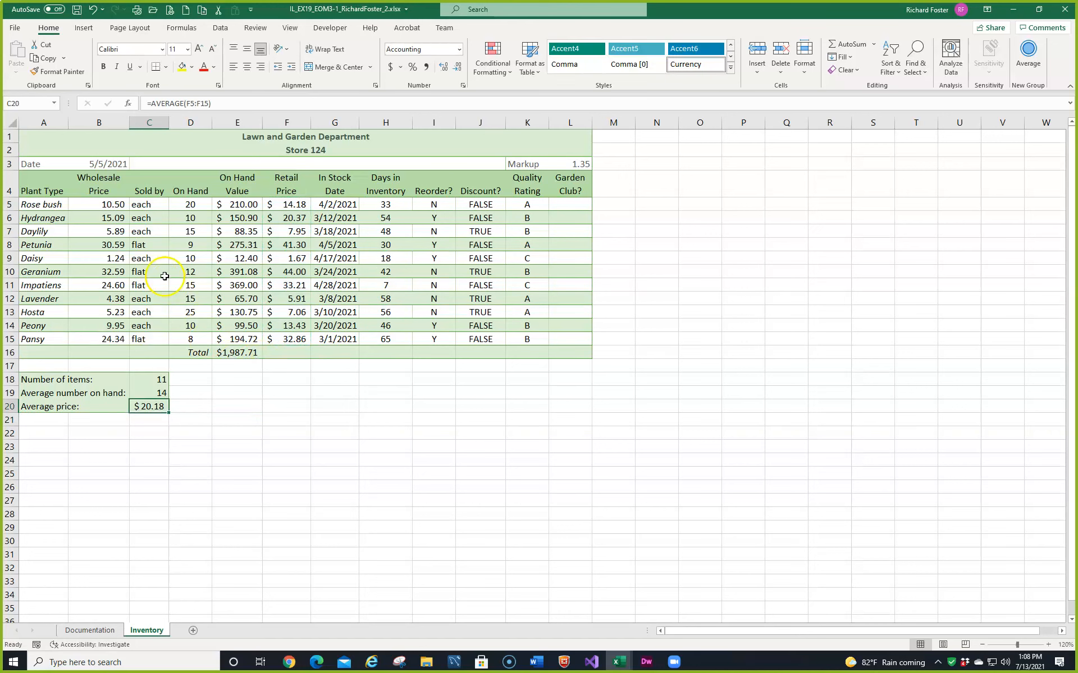
left_click(151, 104)
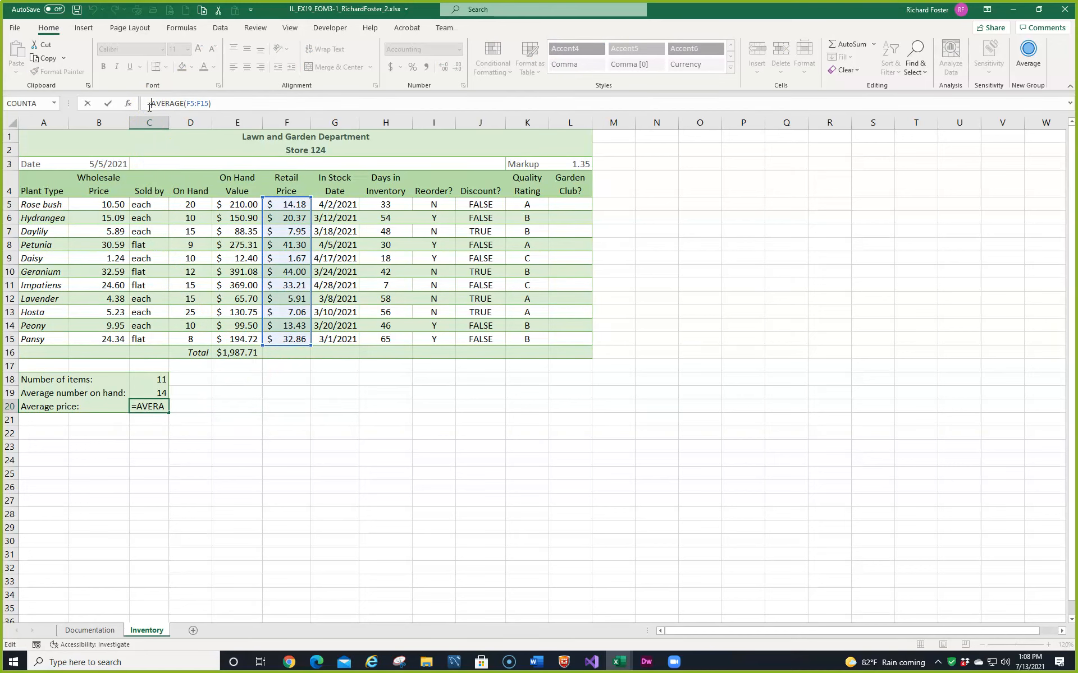
type("round")
key("Down")
key("Down")
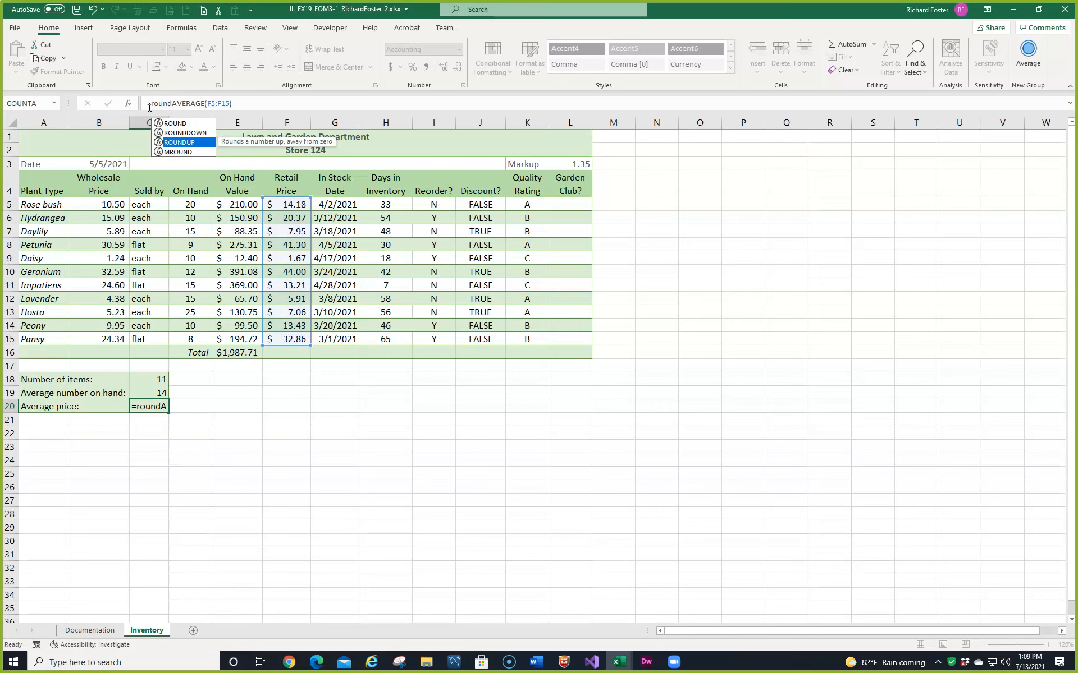
key("Return")
key("Up")
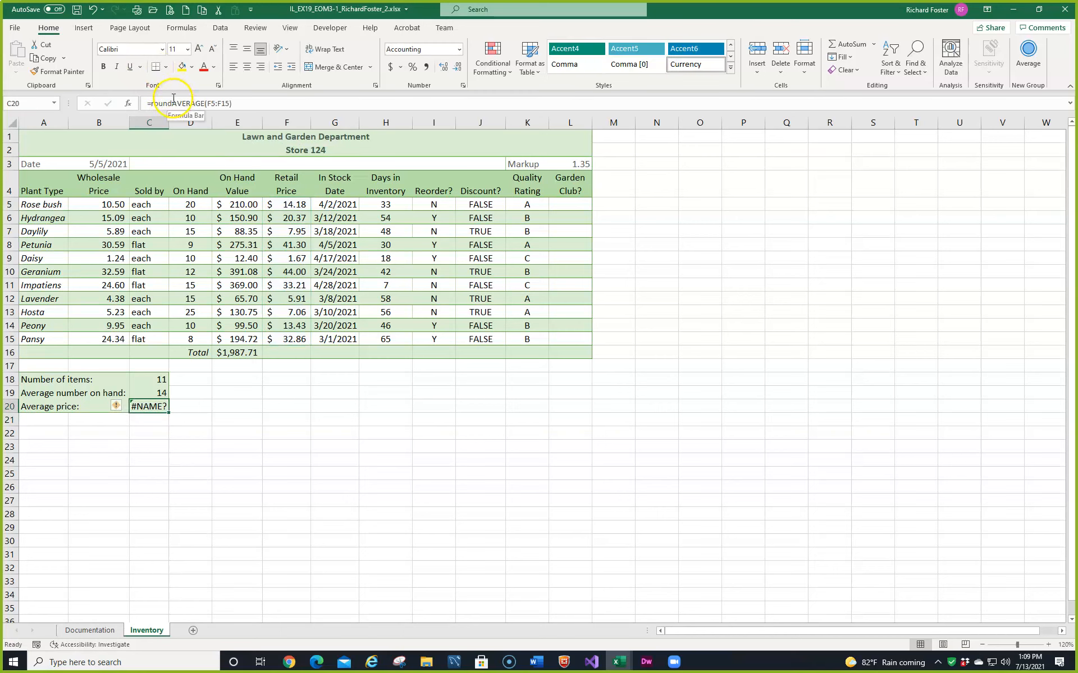
left_click(173, 103)
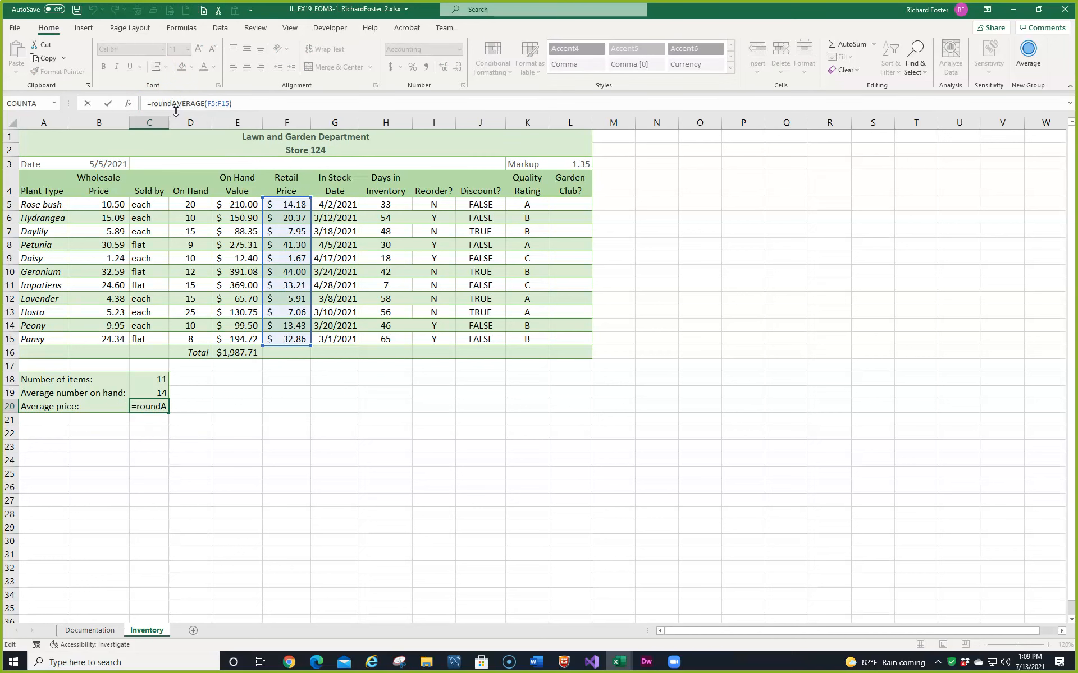
type("up")
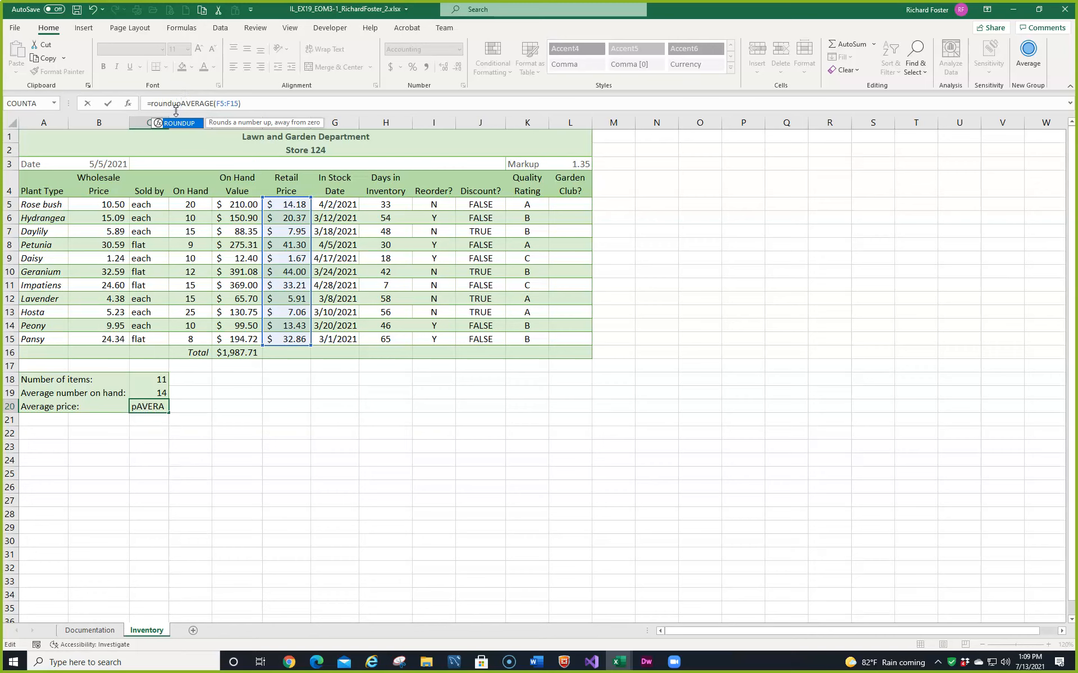
left_click(178, 124)
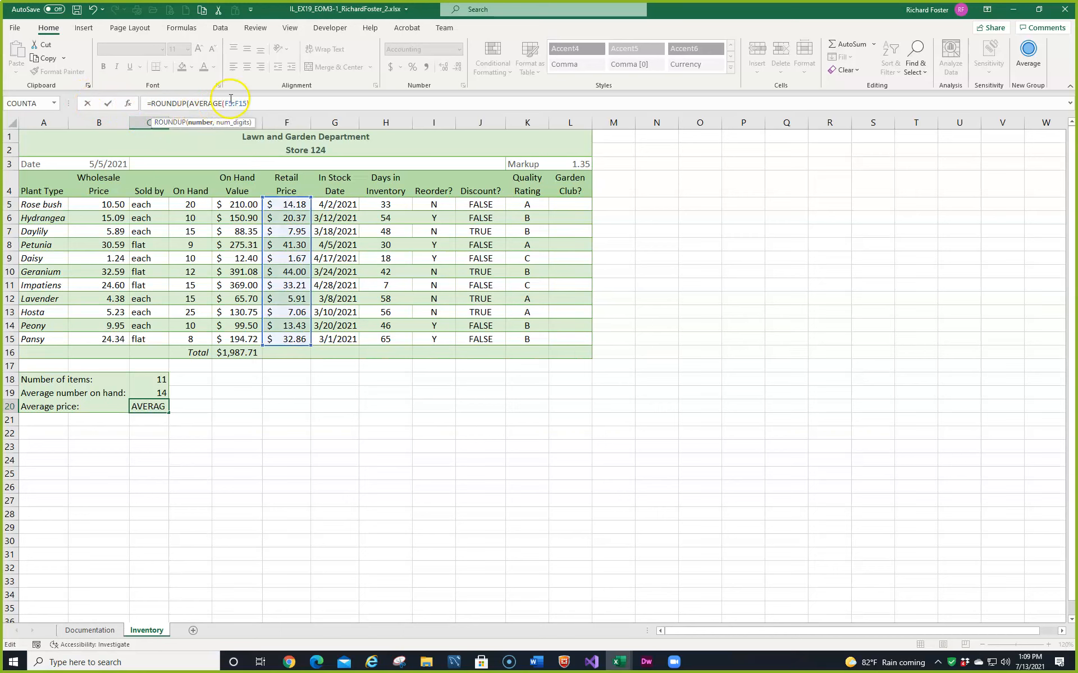
left_click(254, 104)
type(",1)")
key("ctrl+Return")
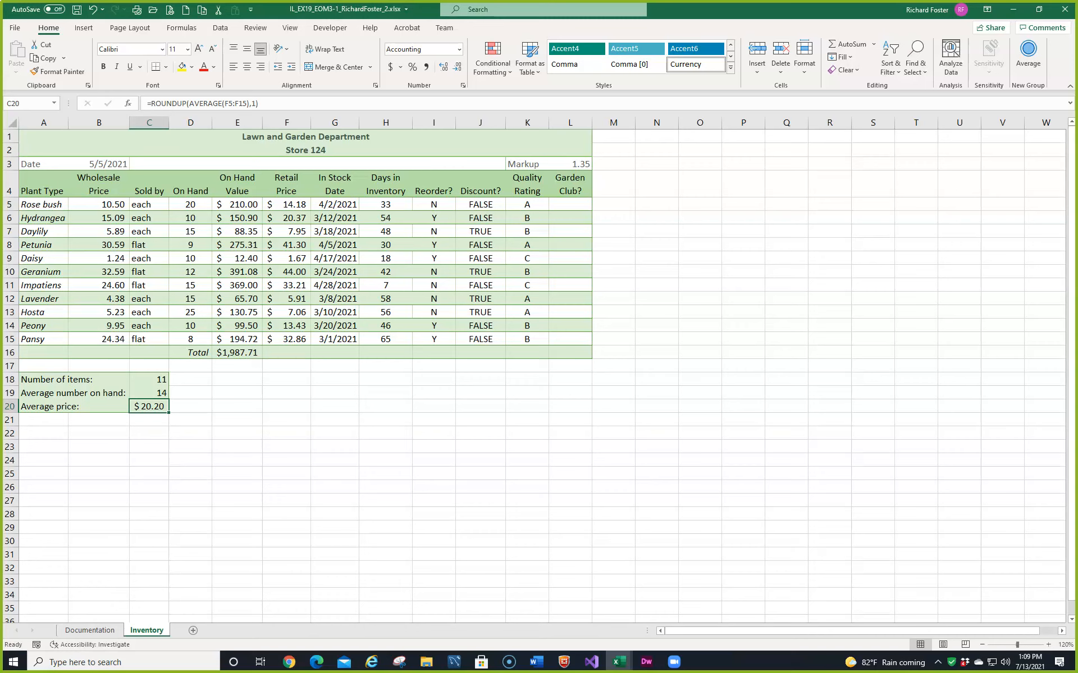
Step: Insert an OR function in L5 that tests whether K5="A" or I5="Y" for the Garden Club? column
left_click(570, 205)
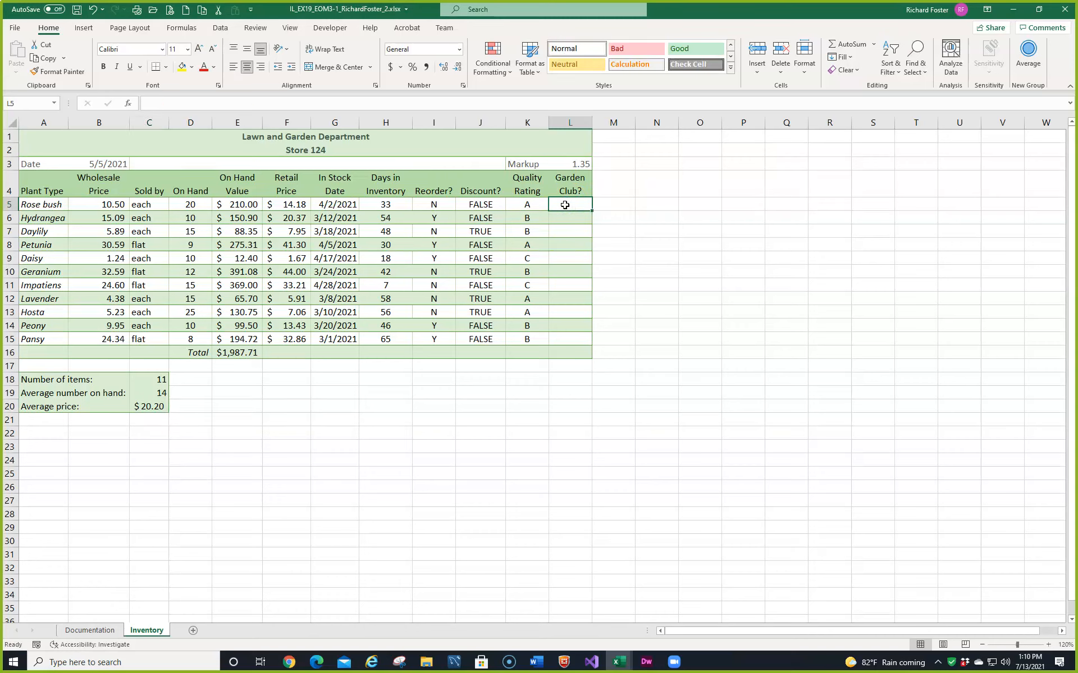
left_click(128, 103)
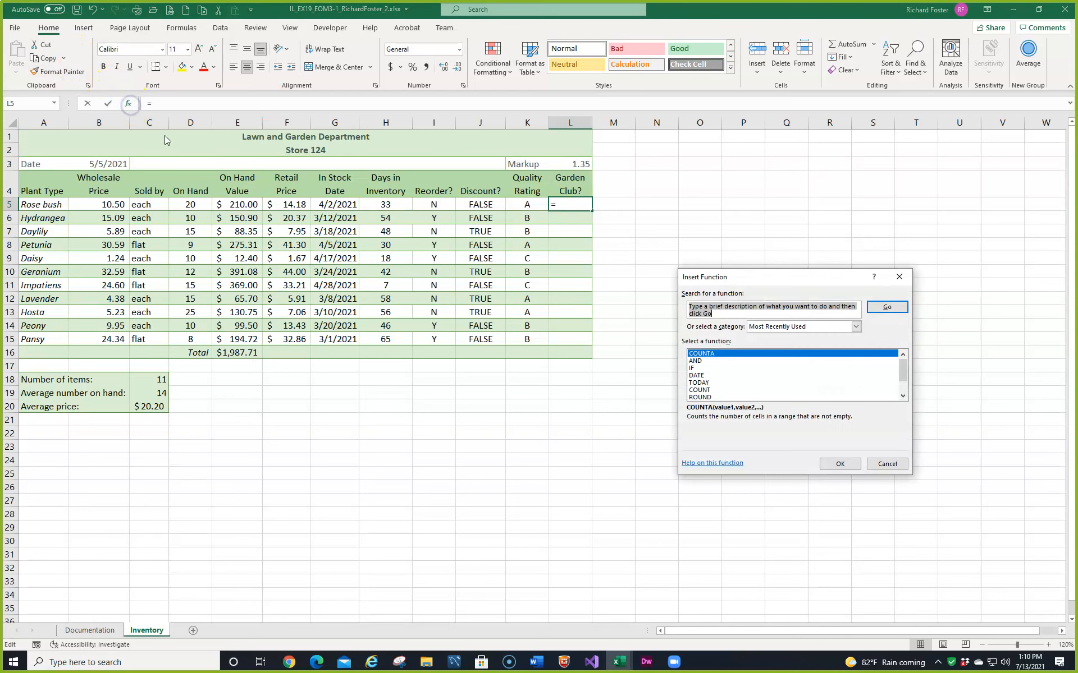
scroll(702, 374, "down", 1)
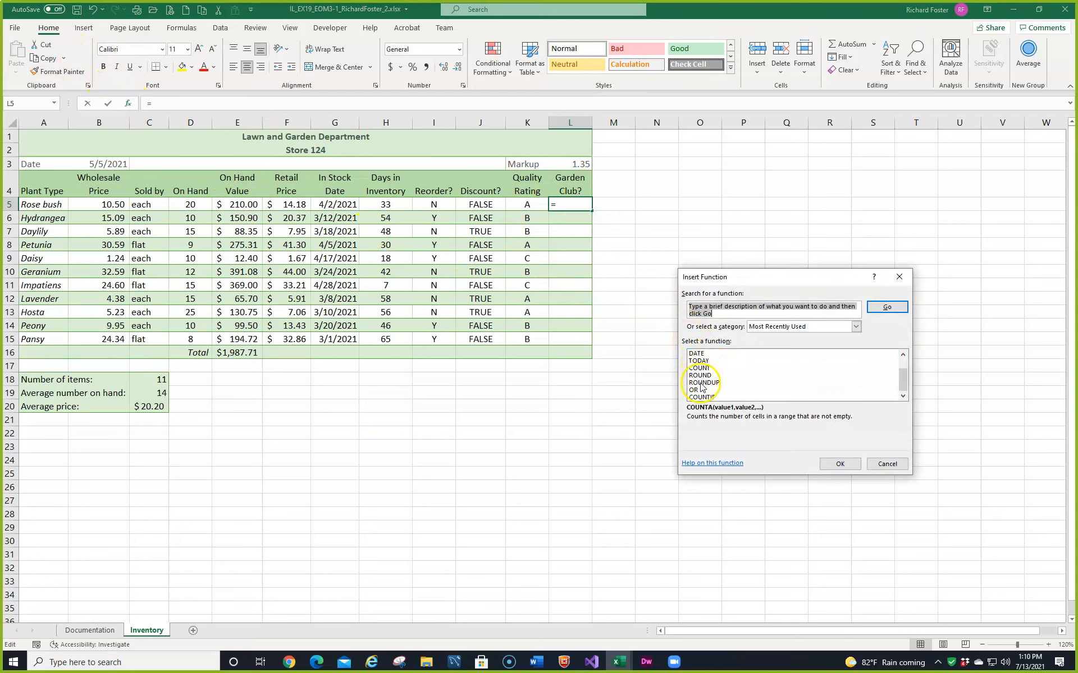
double_click(700, 389)
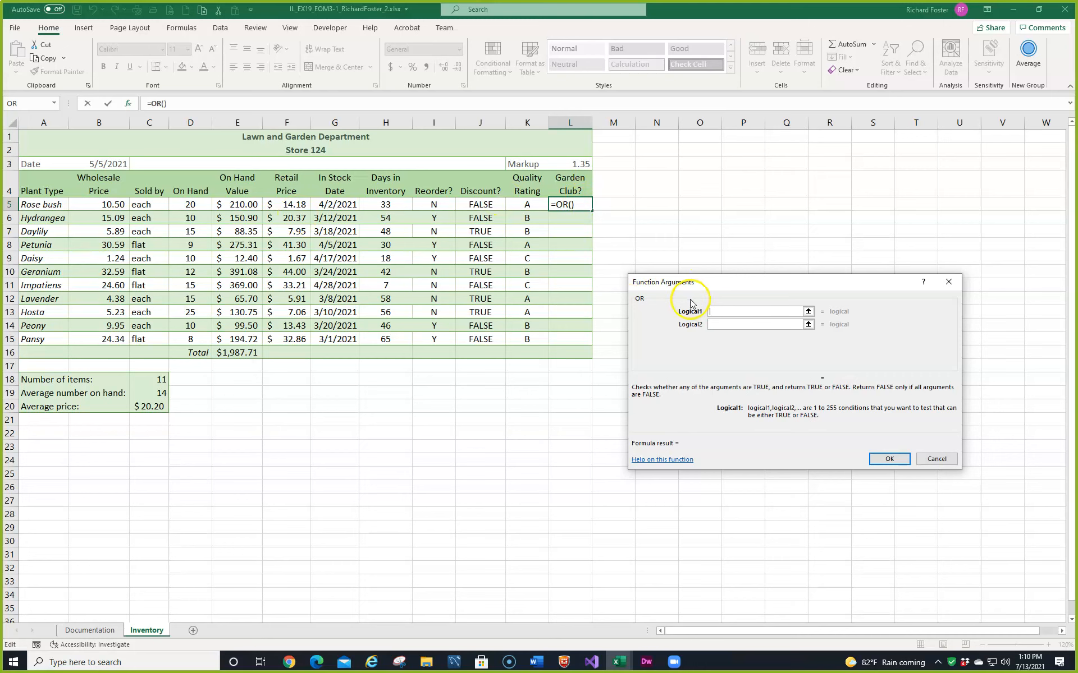
left_click(527, 205)
type("=")
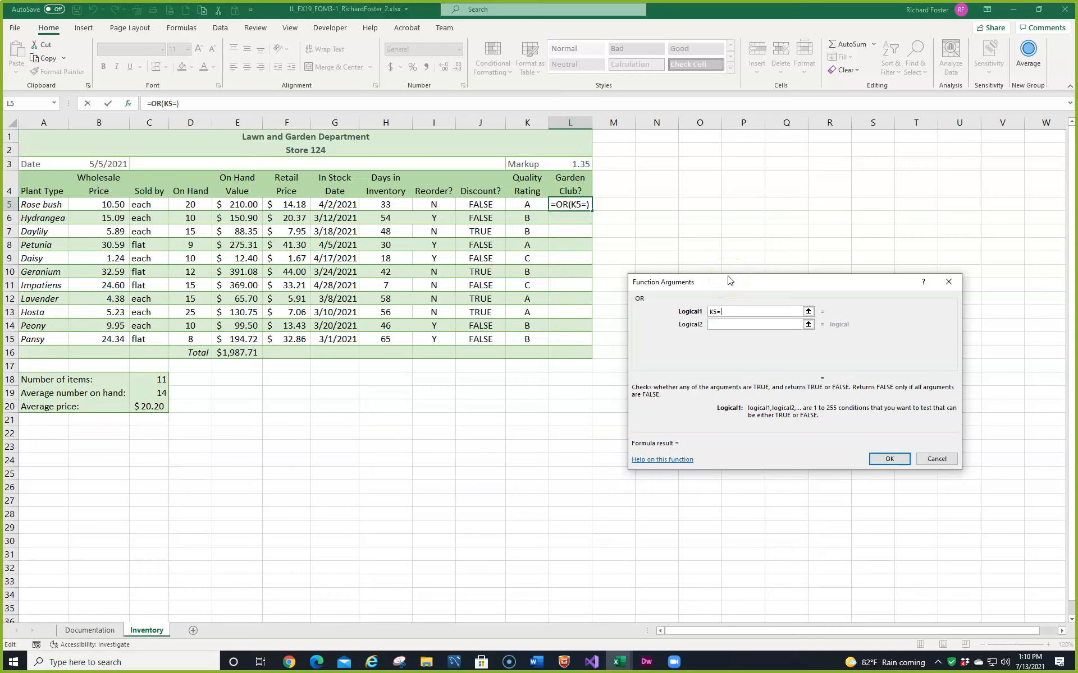
type("\"A\"")
left_click(737, 323)
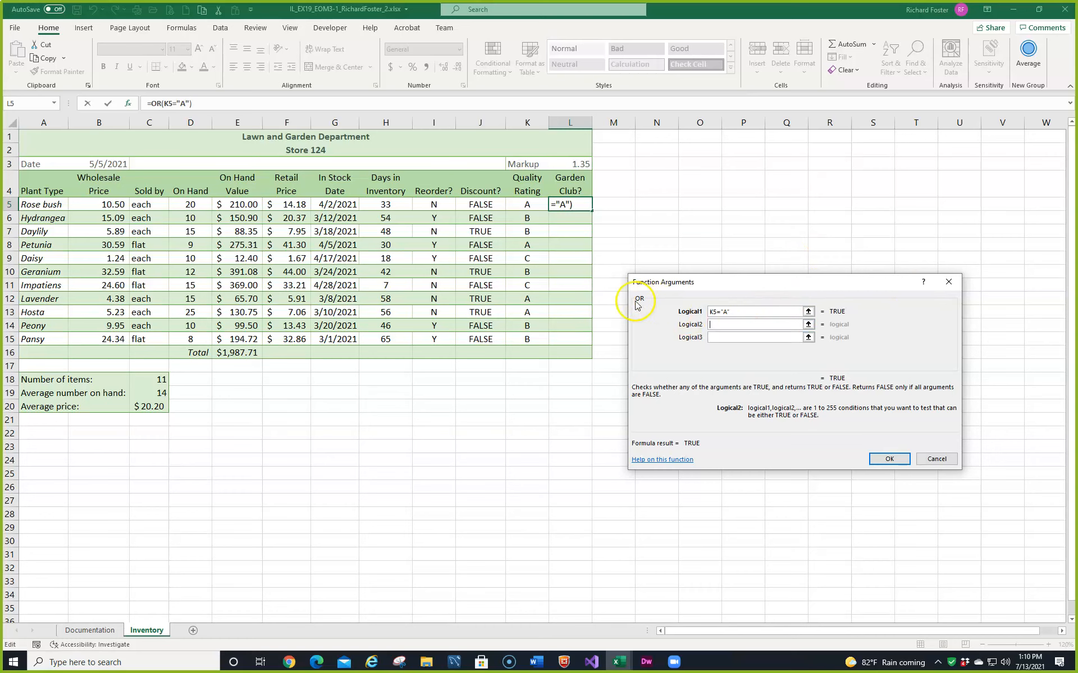
left_click(433, 203)
type("=\"Y")
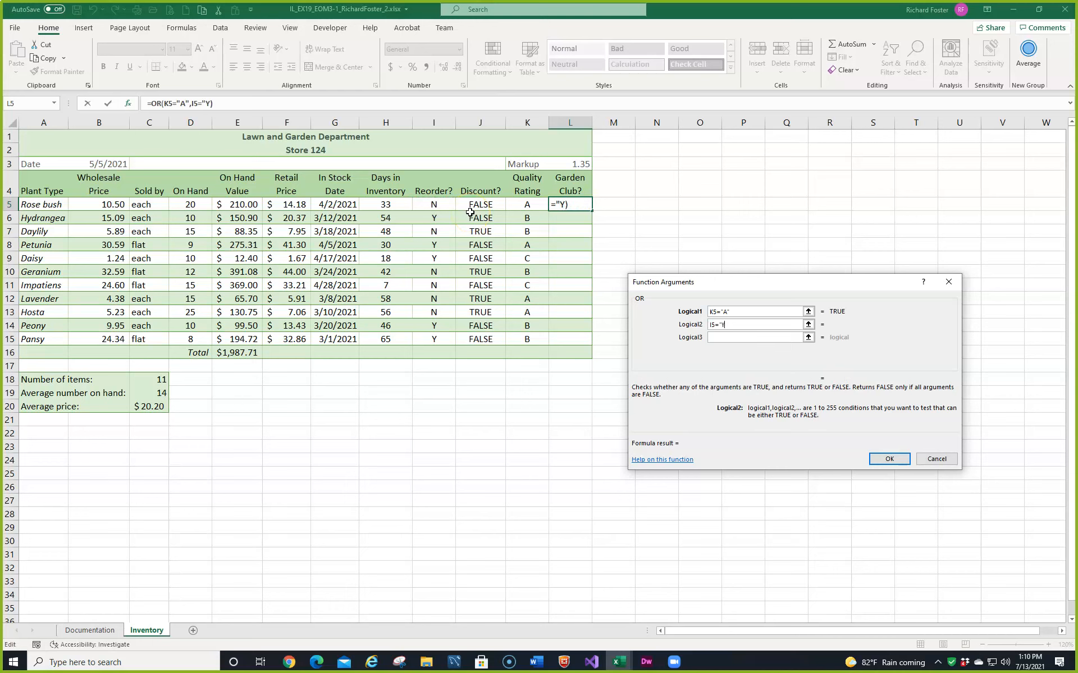
type("\"")
left_click(889, 459)
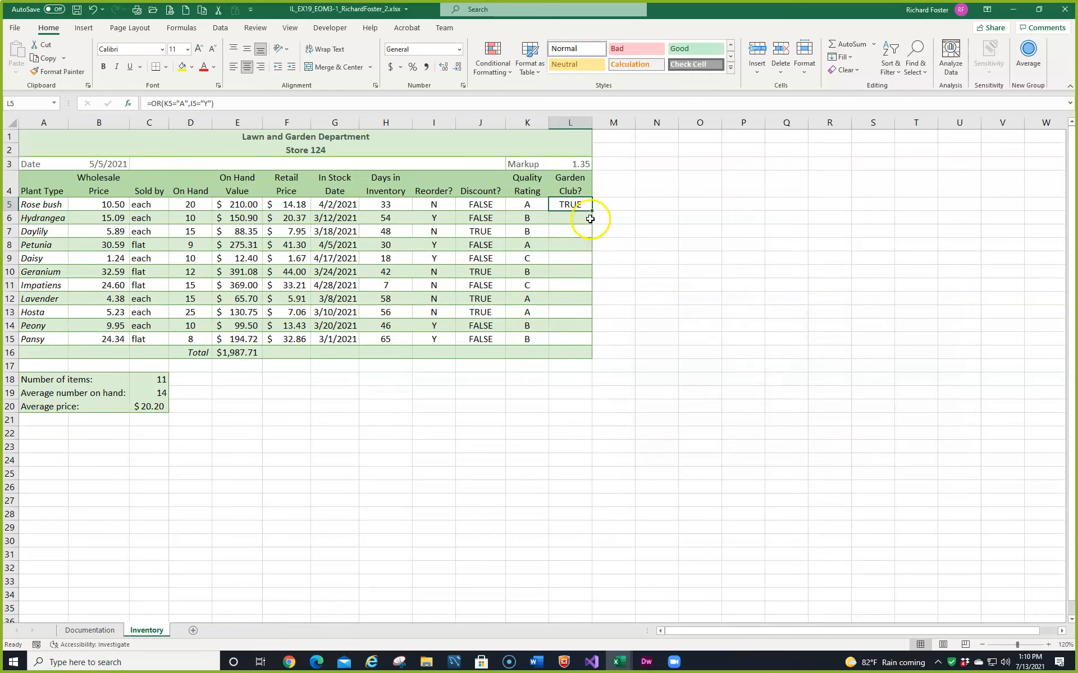
Step: Fill the Garden Club? formula from L5 down through L15 without formatting and deselect the range
left_click_drag(591, 210, 588, 347)
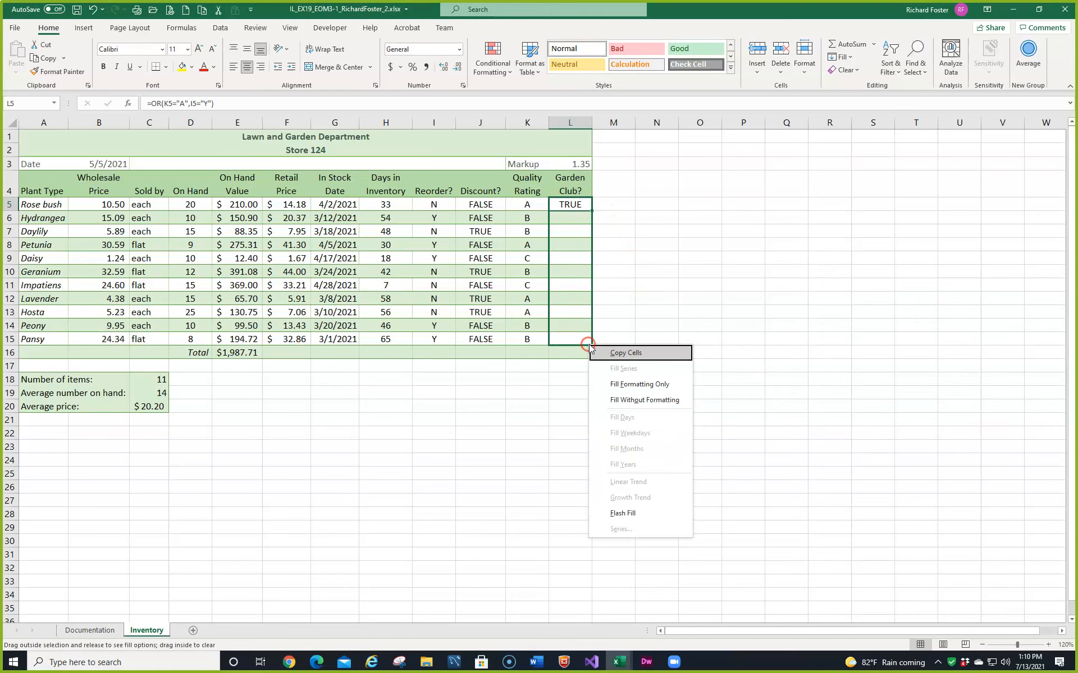
left_click(623, 400)
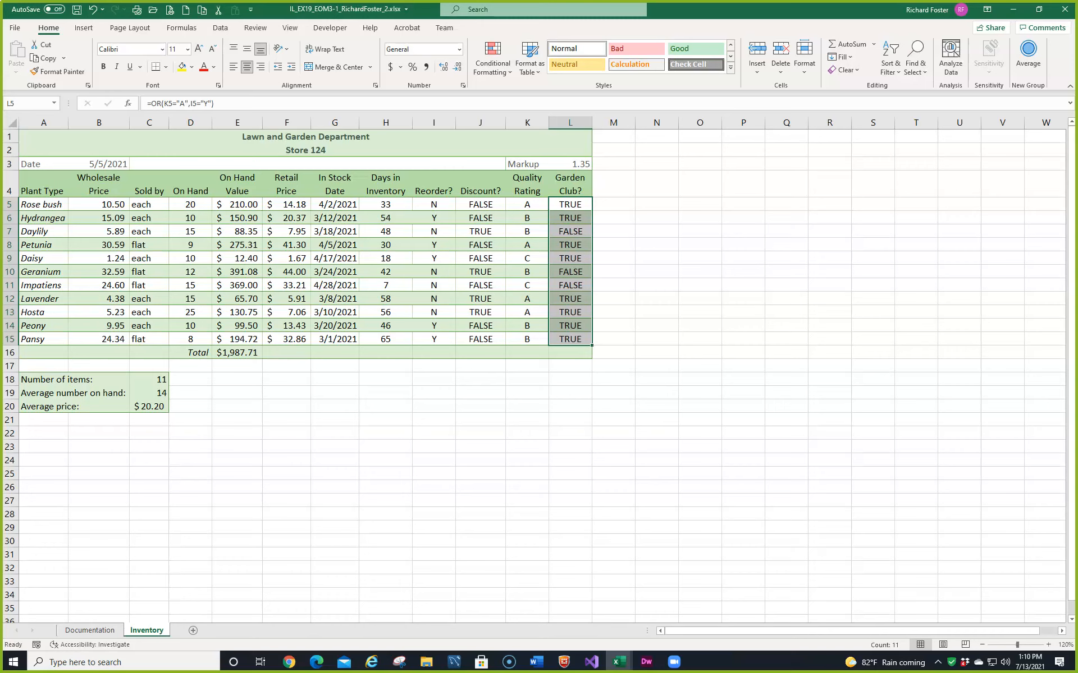
left_click(385, 446)
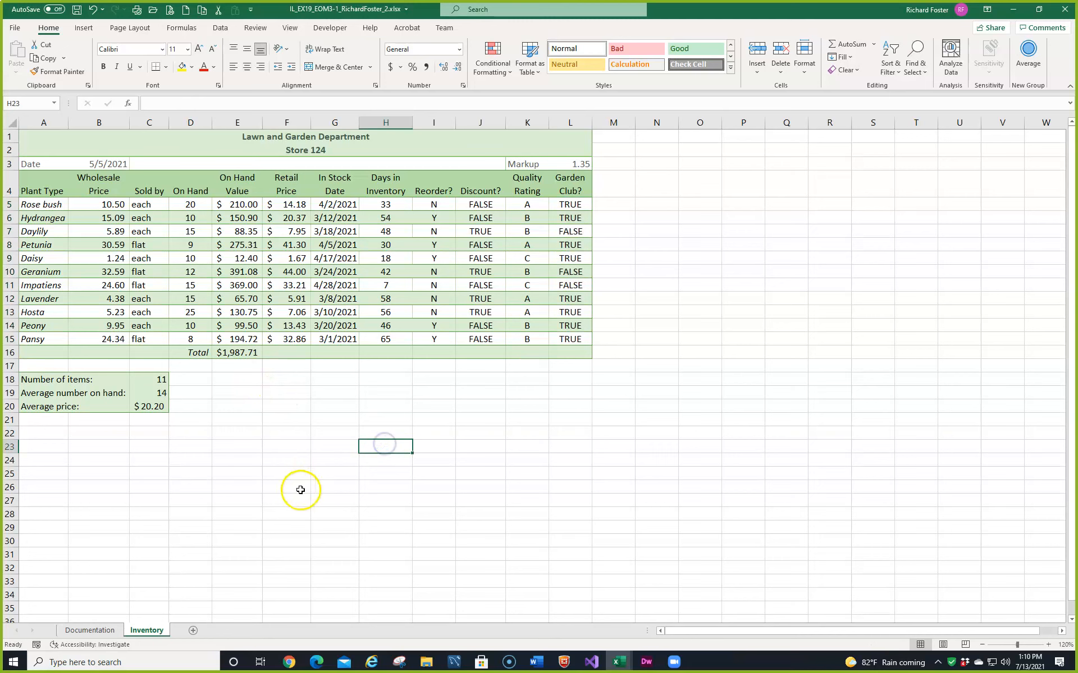